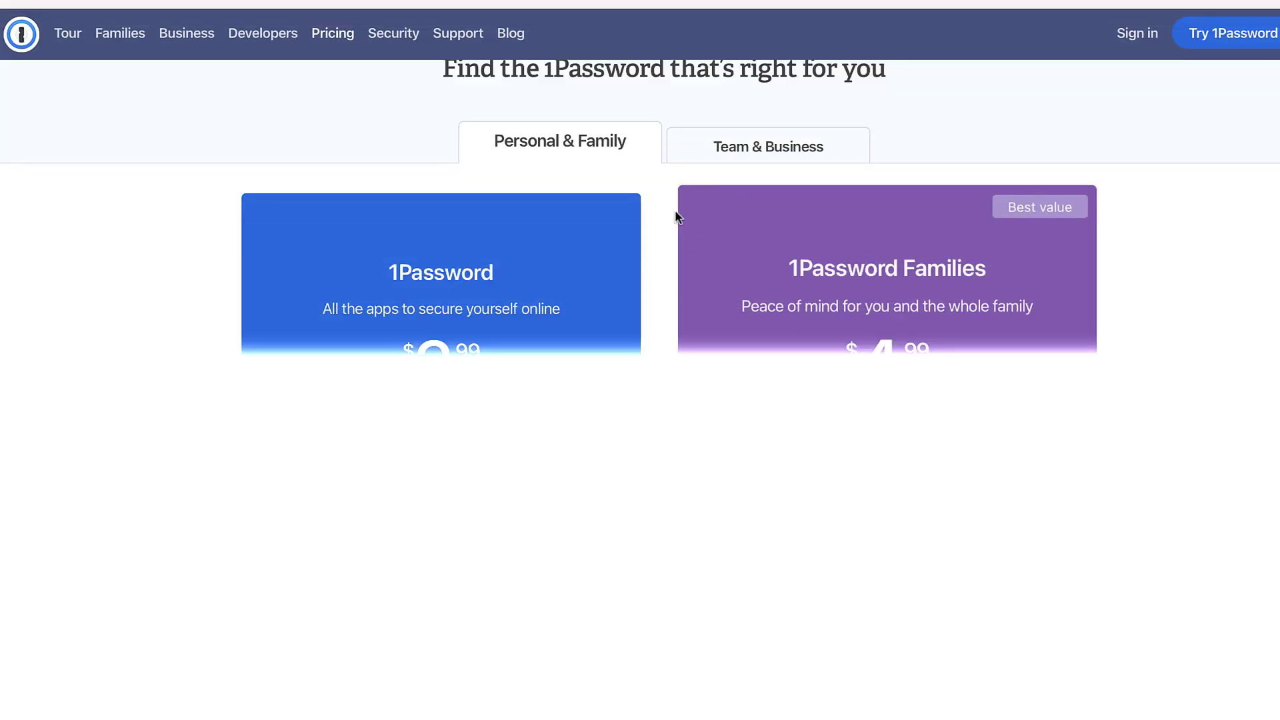
- Open the 14-day free trial sign-up from the pricing page, then return to the pricing plans
scroll(603, 317, "down", 1)
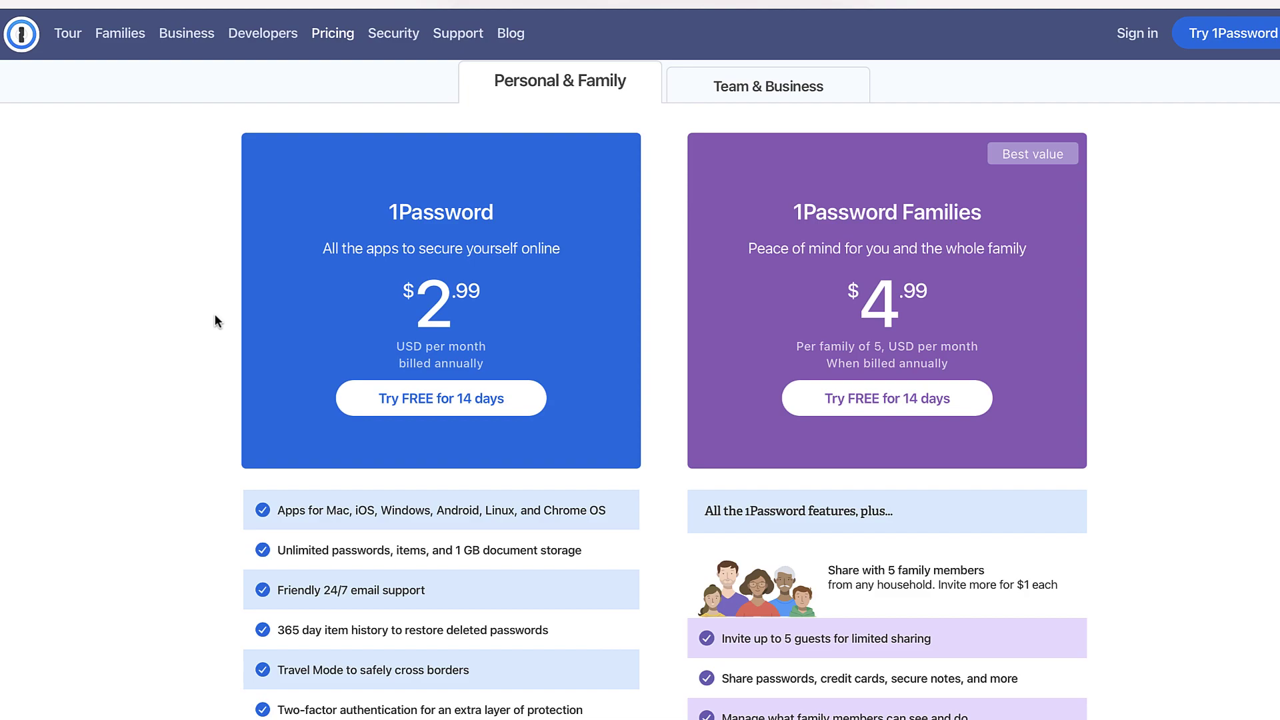
scroll(202, 323, "down", 1)
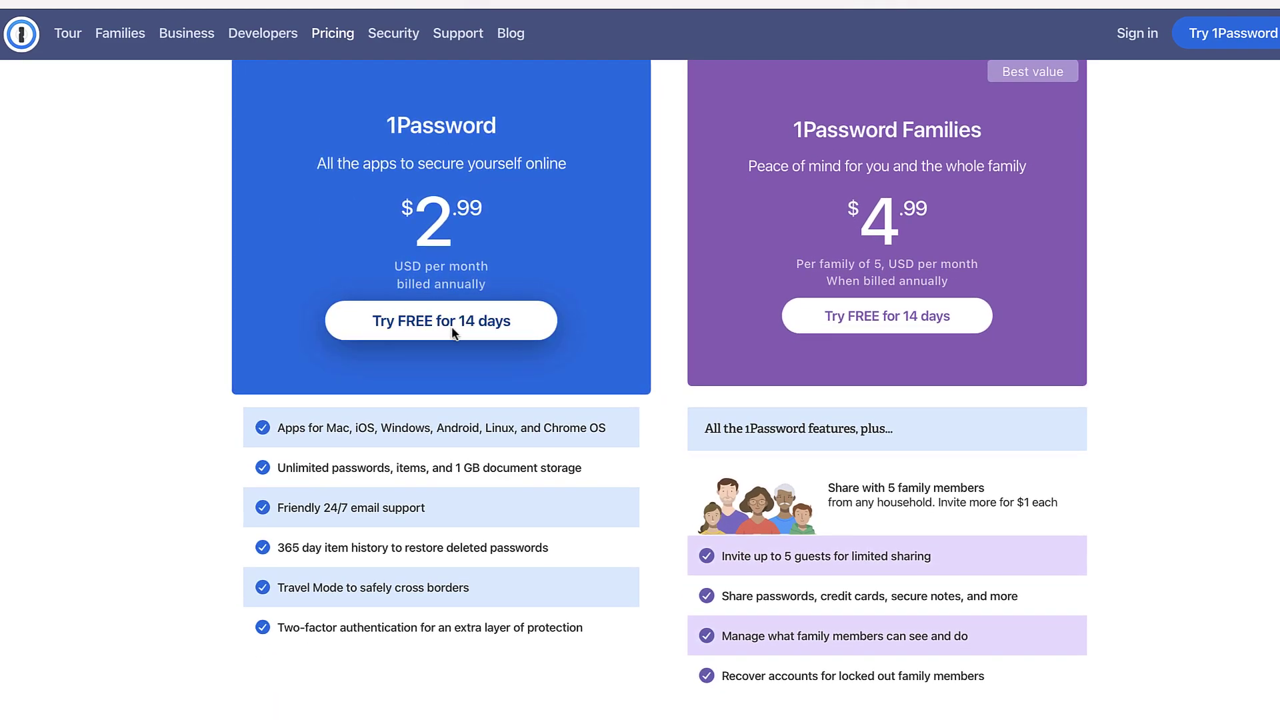
left_click(451, 327)
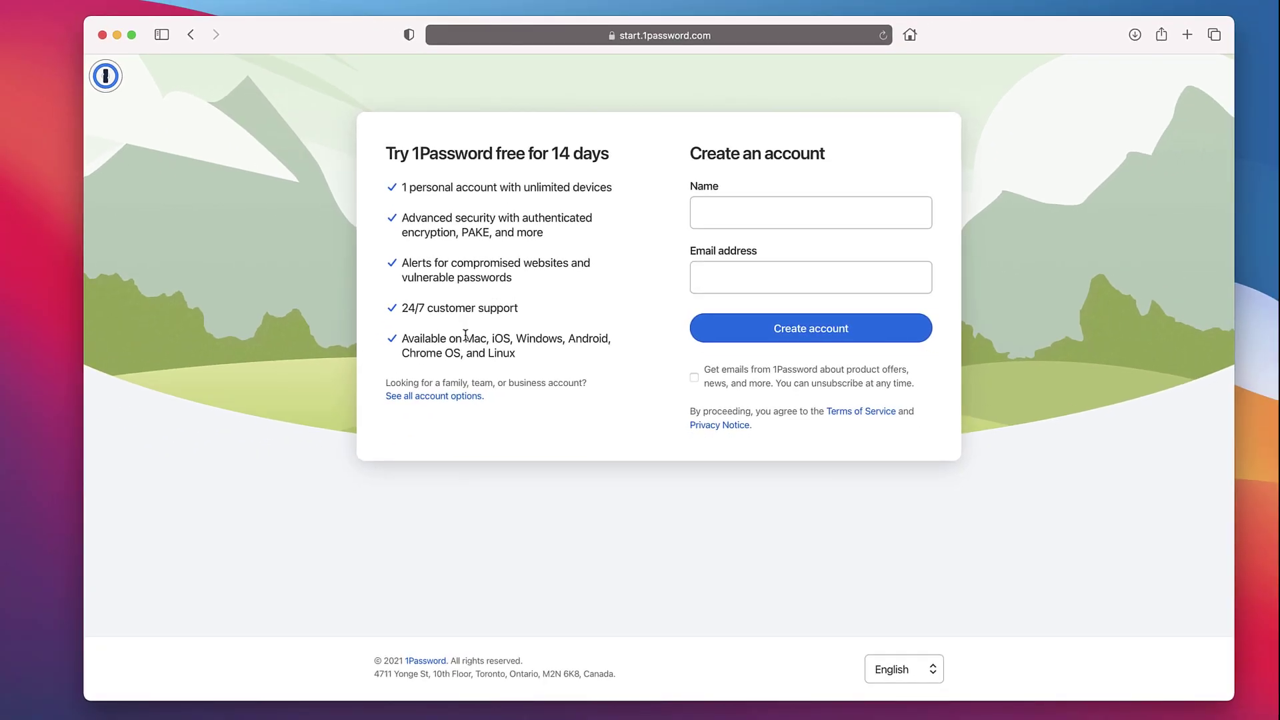
key("super+bracketleft")
scroll(851, 370, "up", 2)
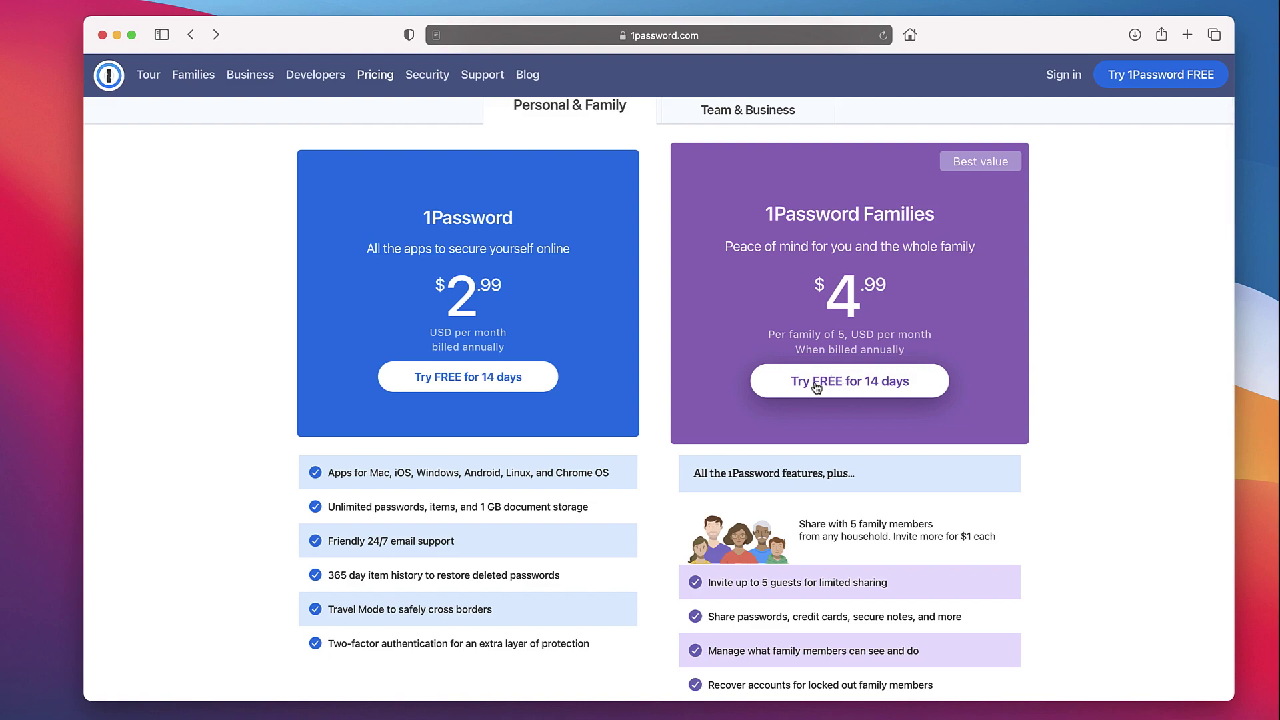
scroll(816, 386, "down", 2)
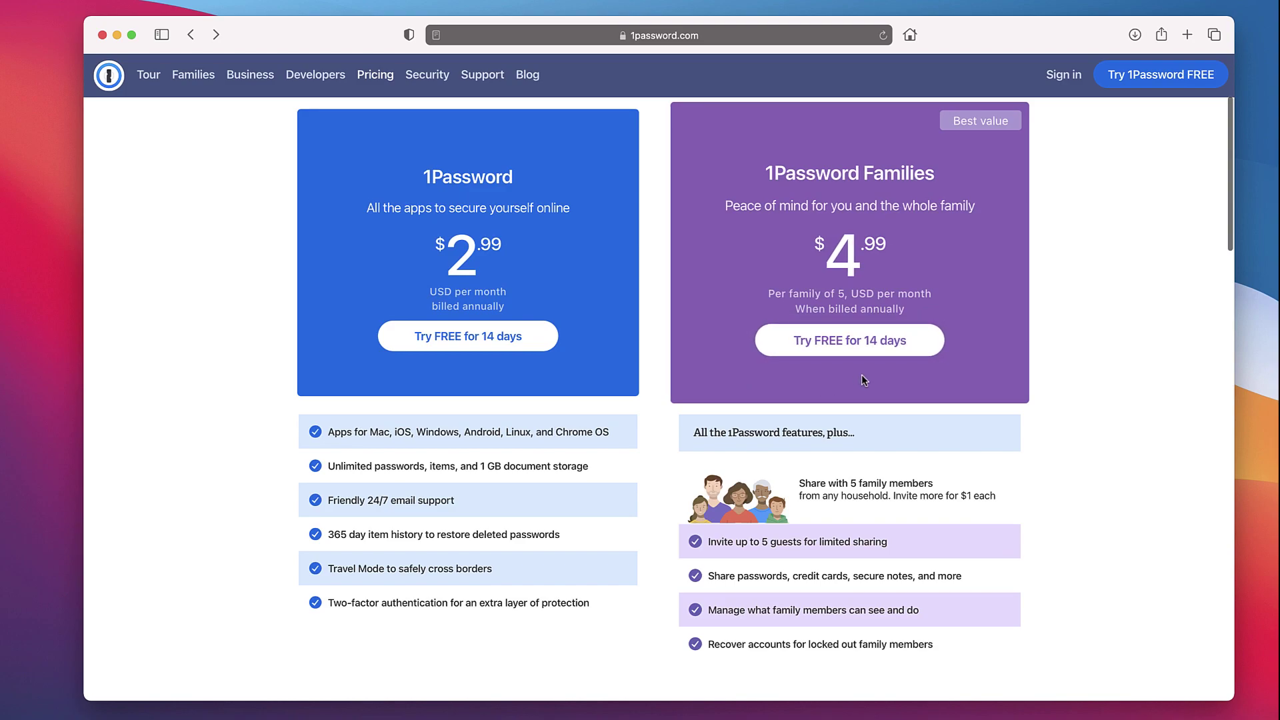
scroll(835, 362, "up", 3)
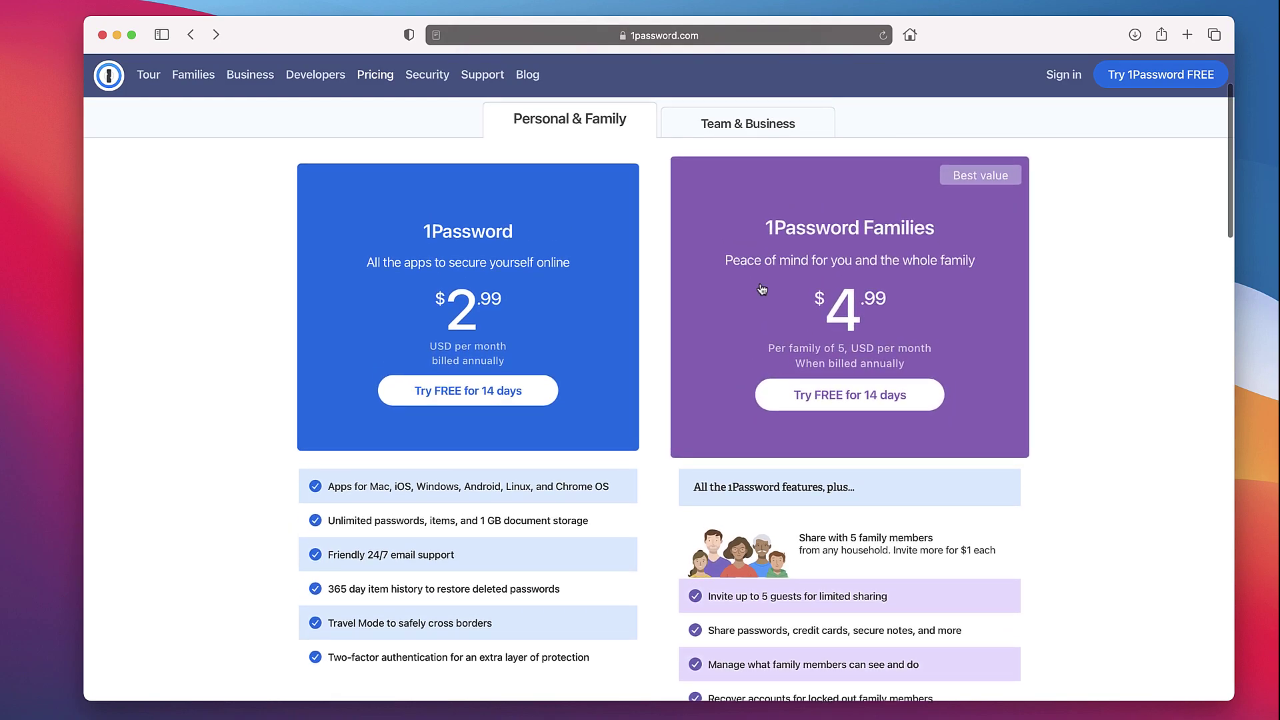
scroll(838, 314, "down", 2)
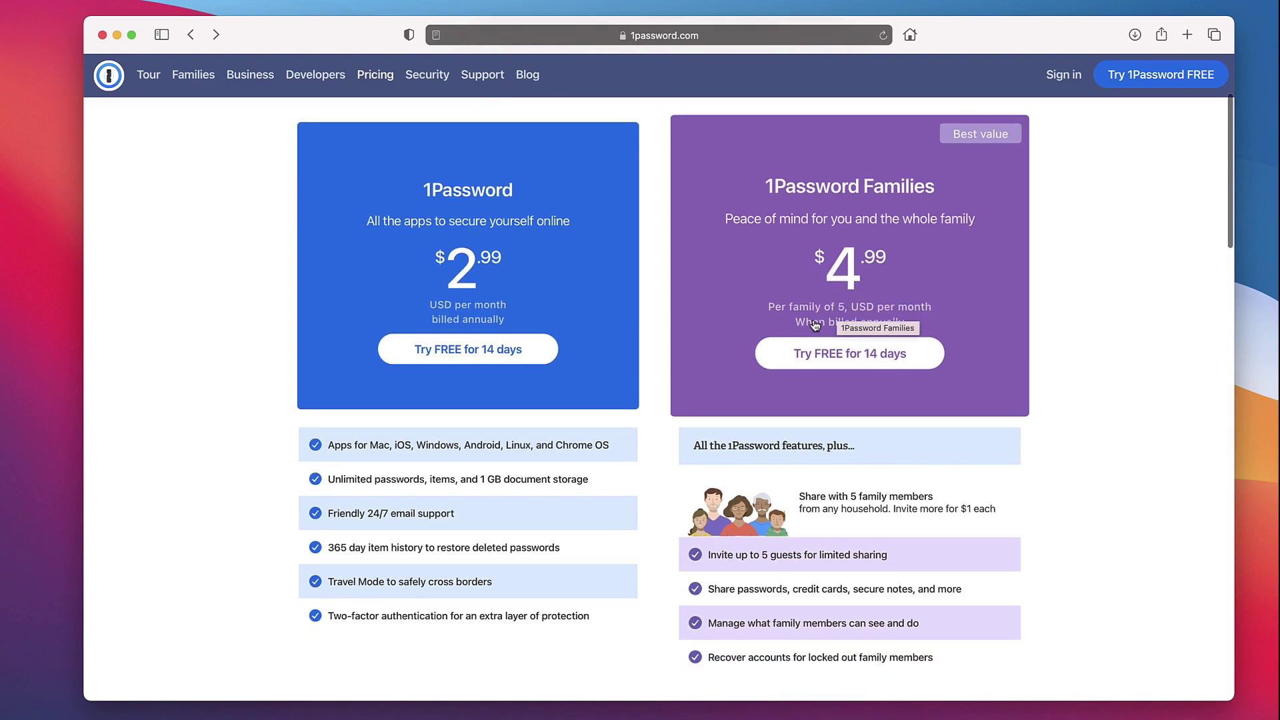
scroll(780, 214, "up", 4)
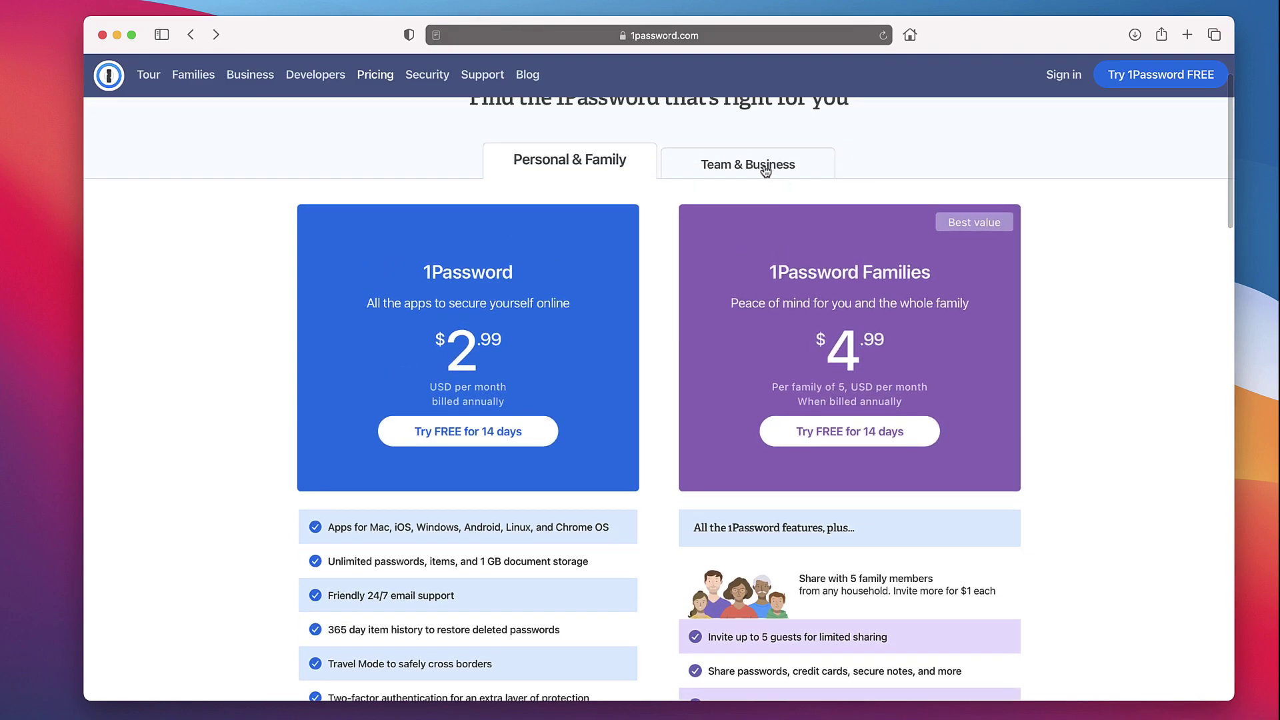
- Show the Team & Business plans and scroll through the Included in Teams and Business features
left_click(763, 170)
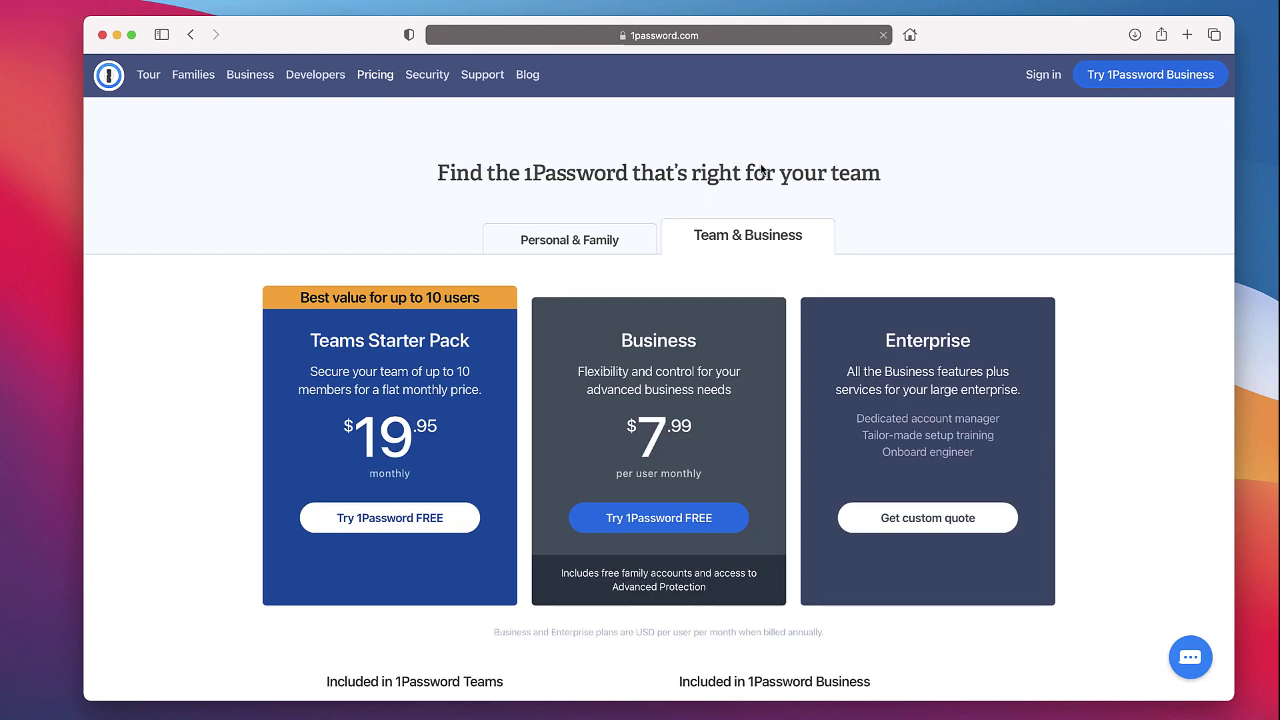
scroll(590, 277, "down", 3)
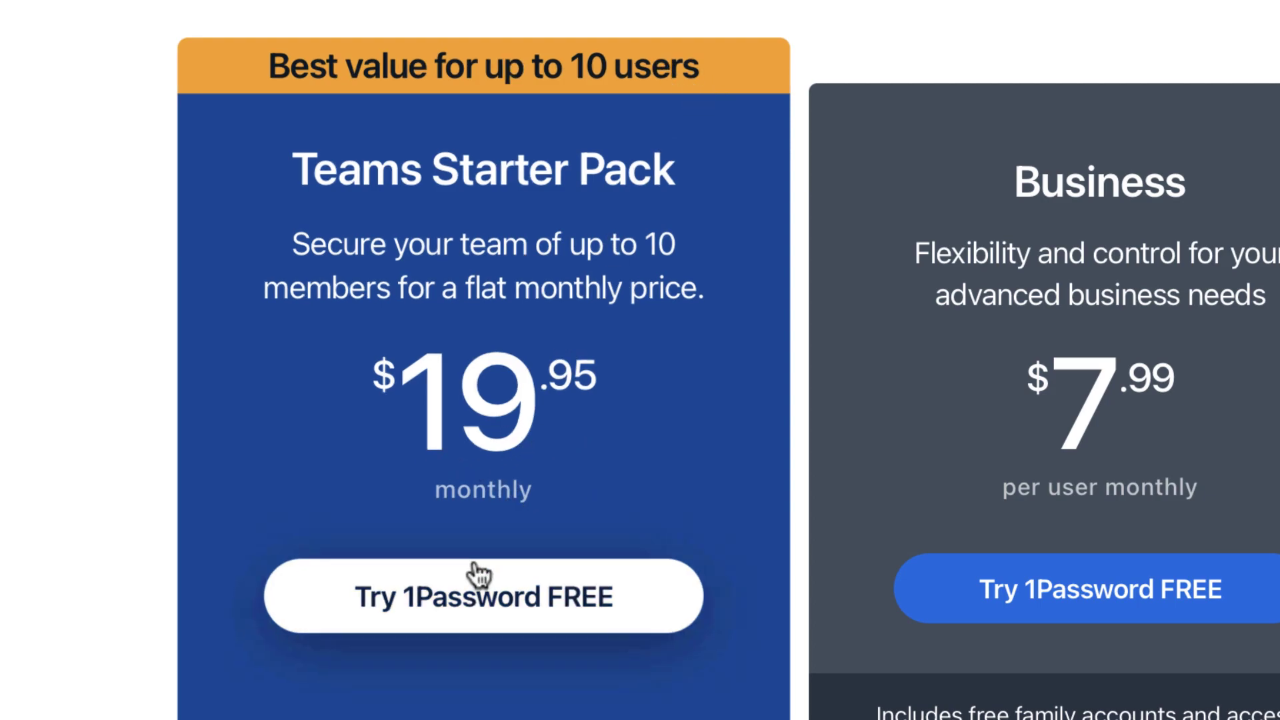
scroll(753, 690, "down", 10)
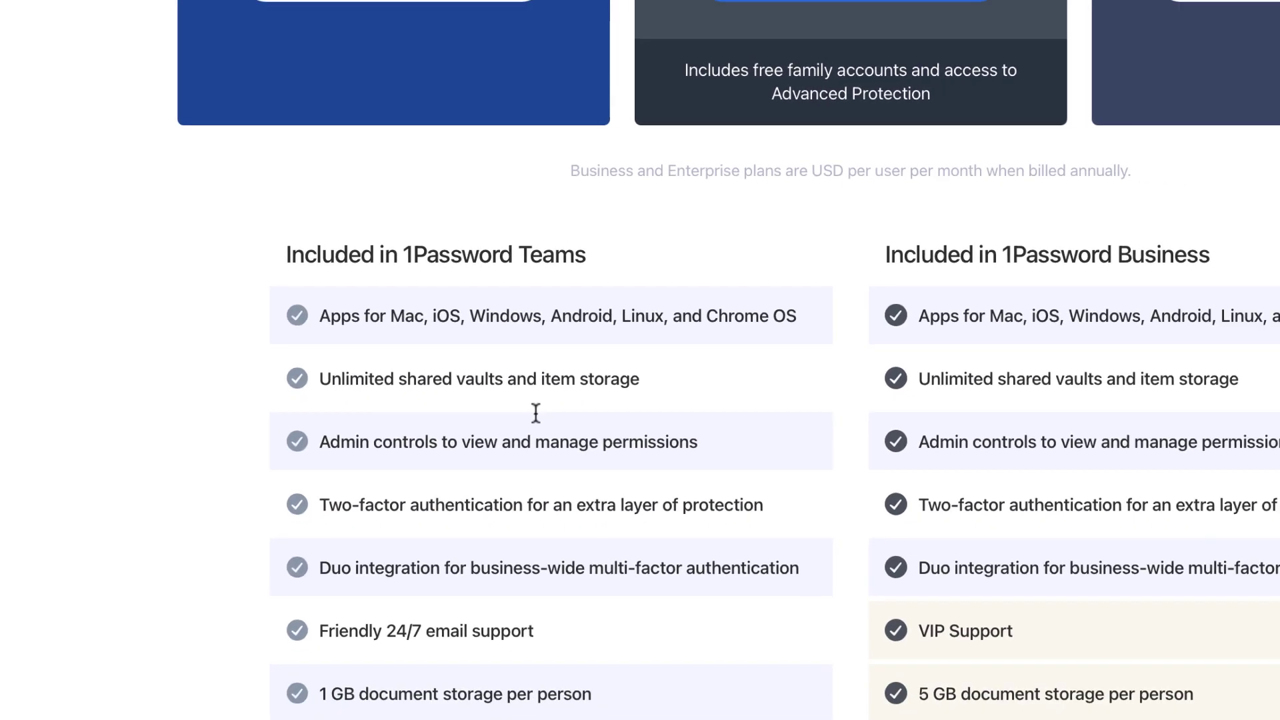
scroll(642, 390, "down", 2)
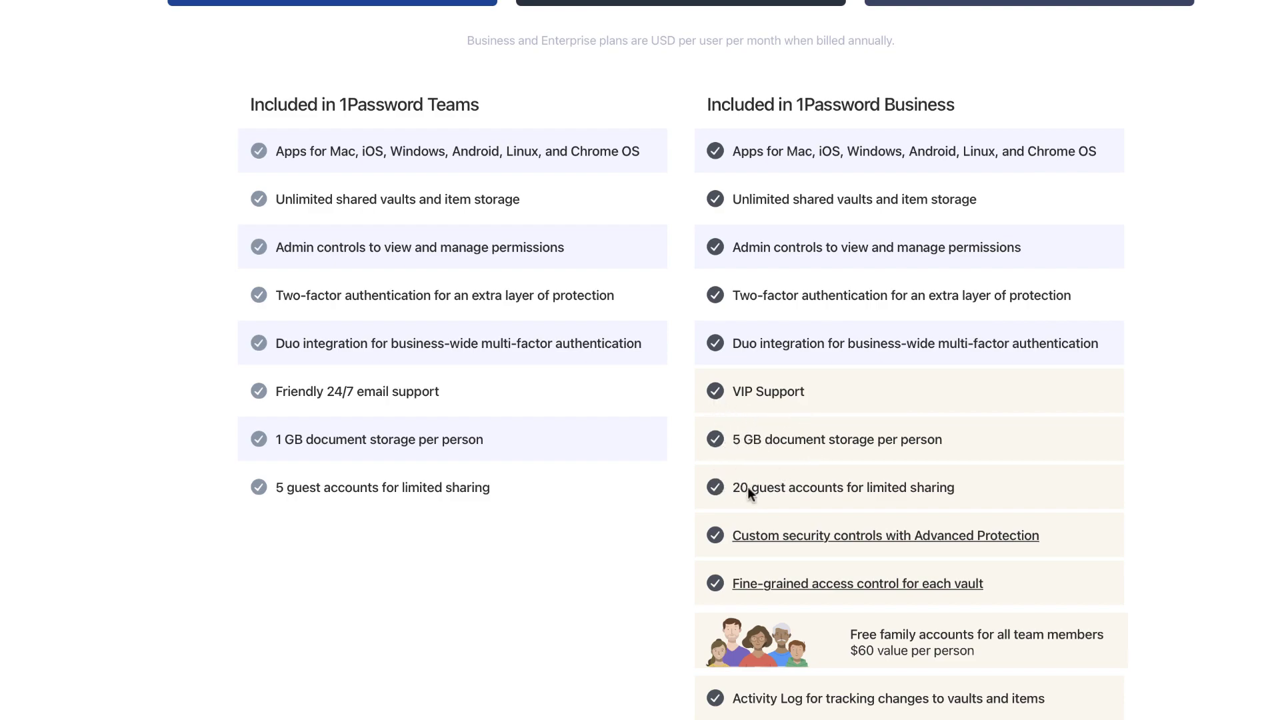
scroll(631, 379, "down", 4)
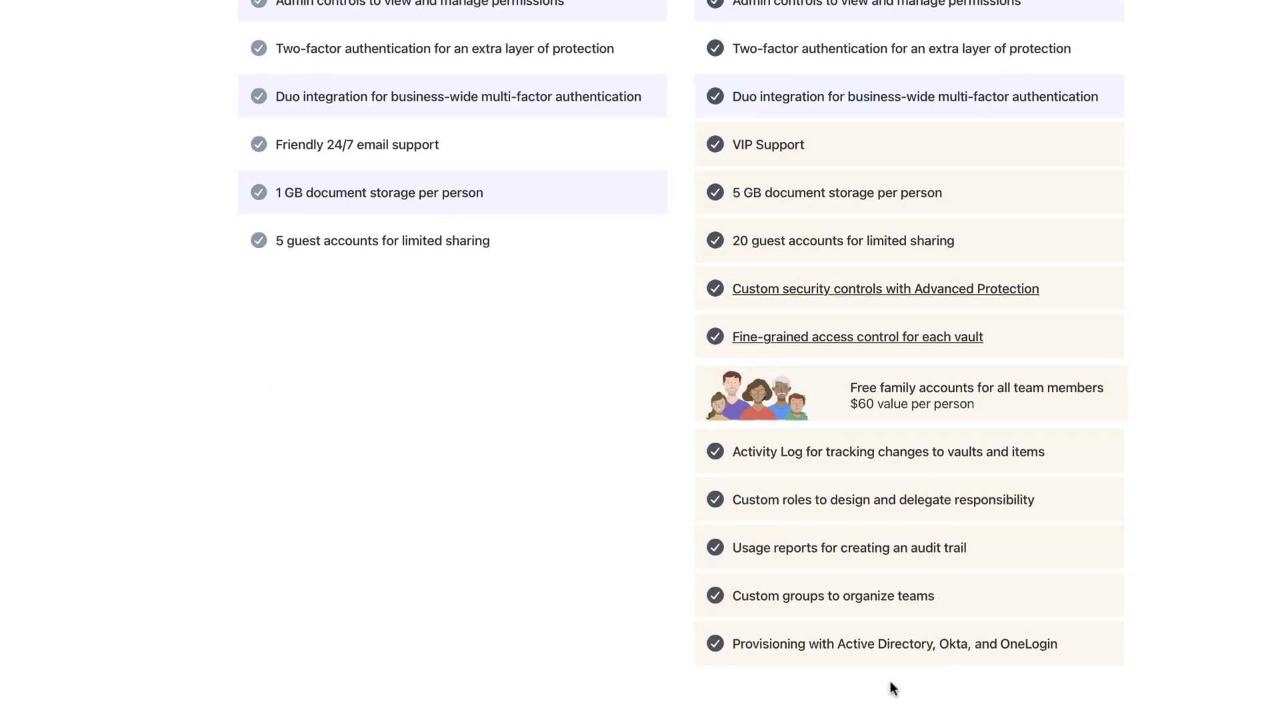
scroll(684, 363, "up", 5)
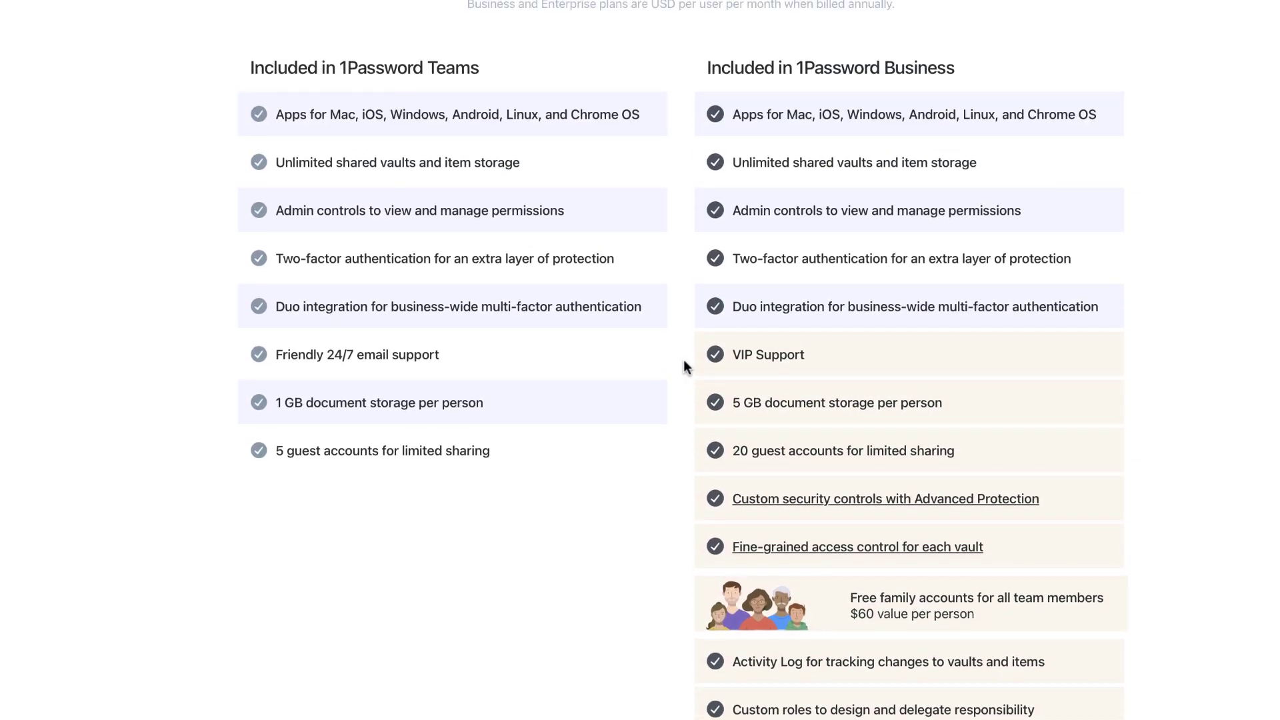
scroll(683, 359, "up", 8)
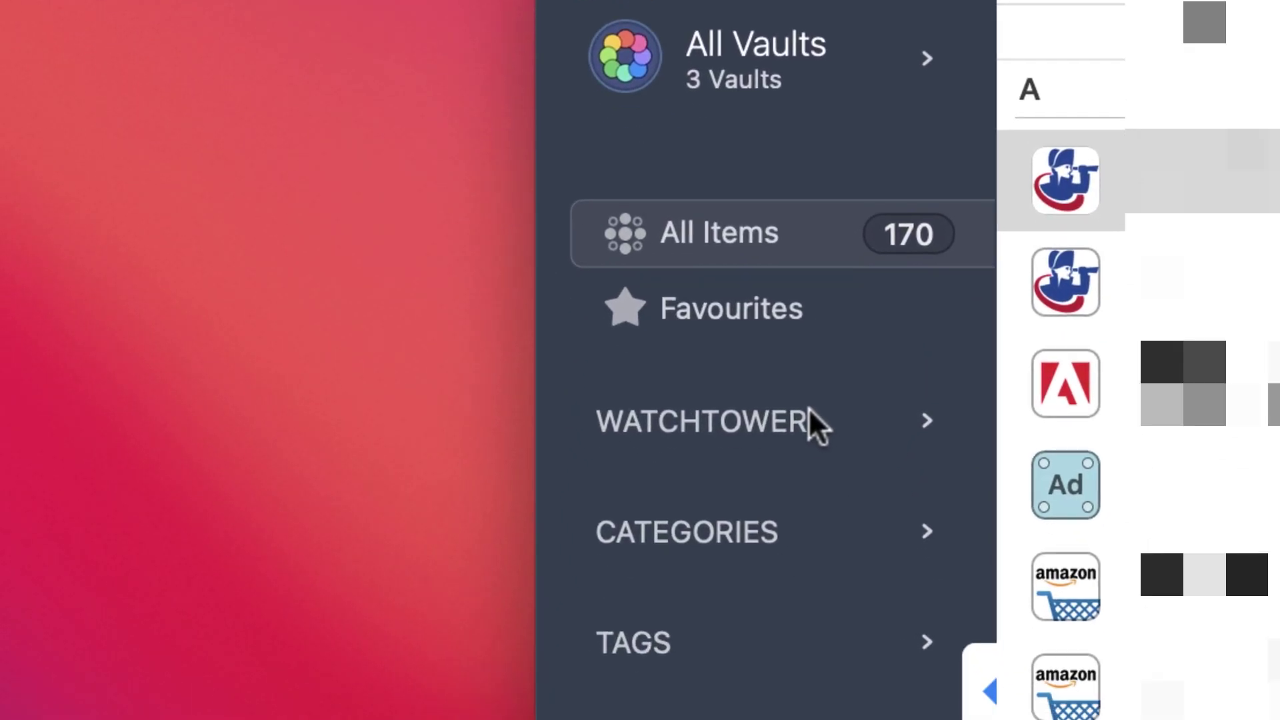
- Check Watchtower's Compromised Websites report, then copy a login's password from All Items
left_click(880, 556)
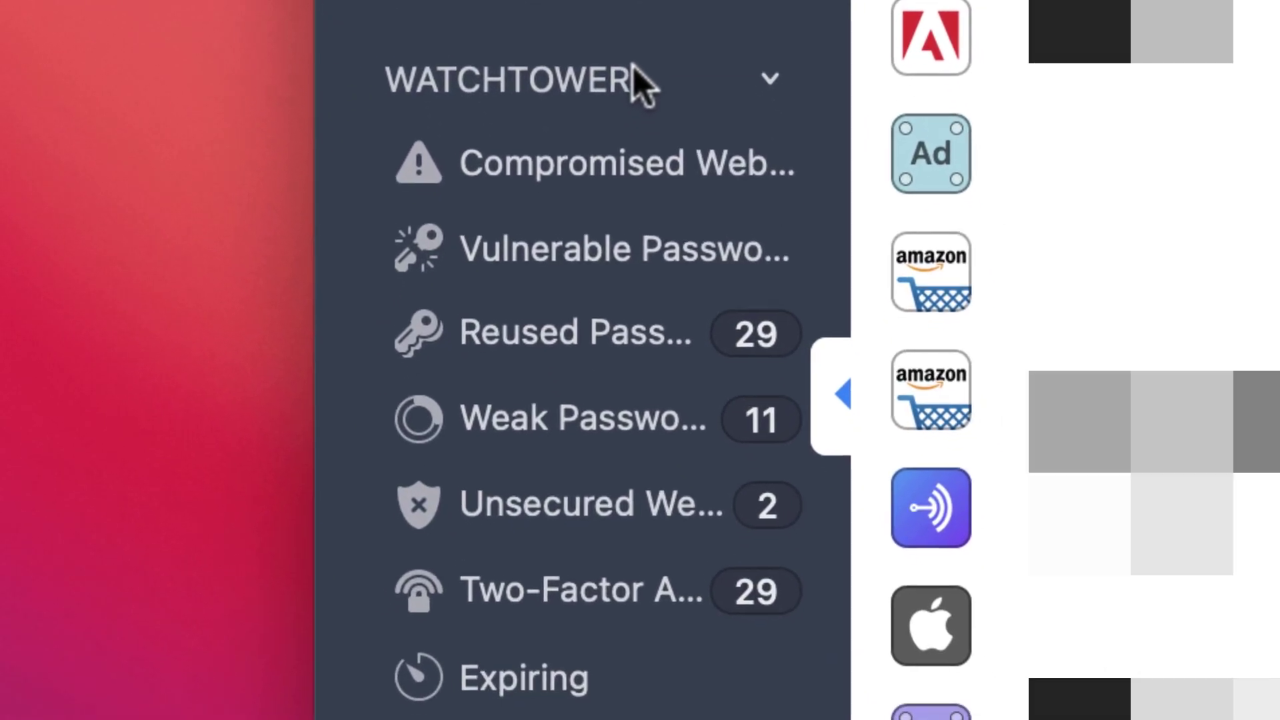
left_click(603, 143)
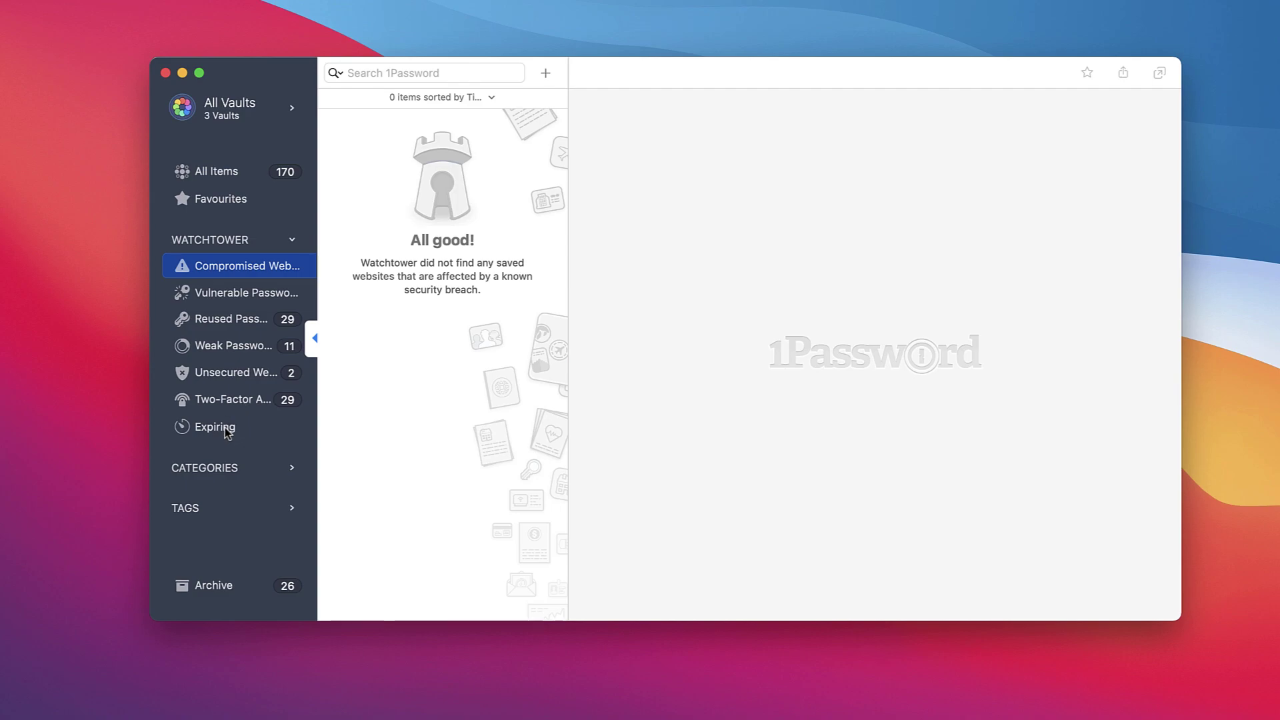
left_click(291, 241)
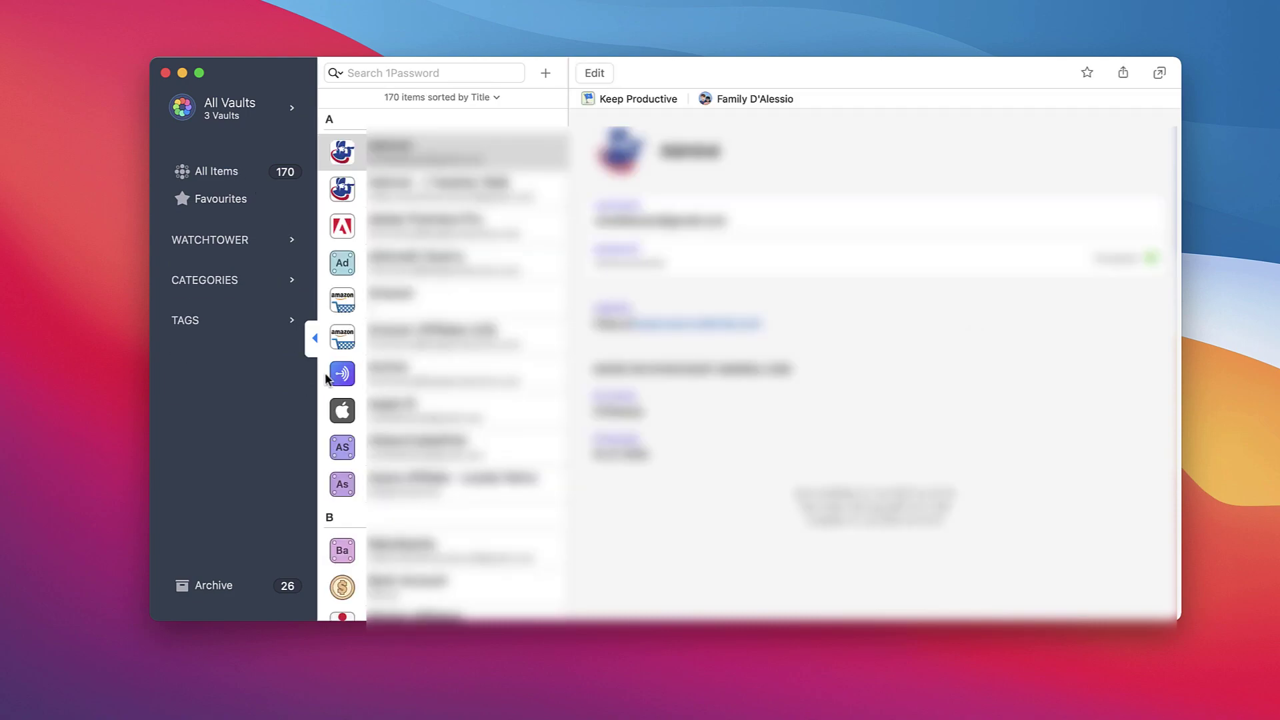
left_click(776, 253)
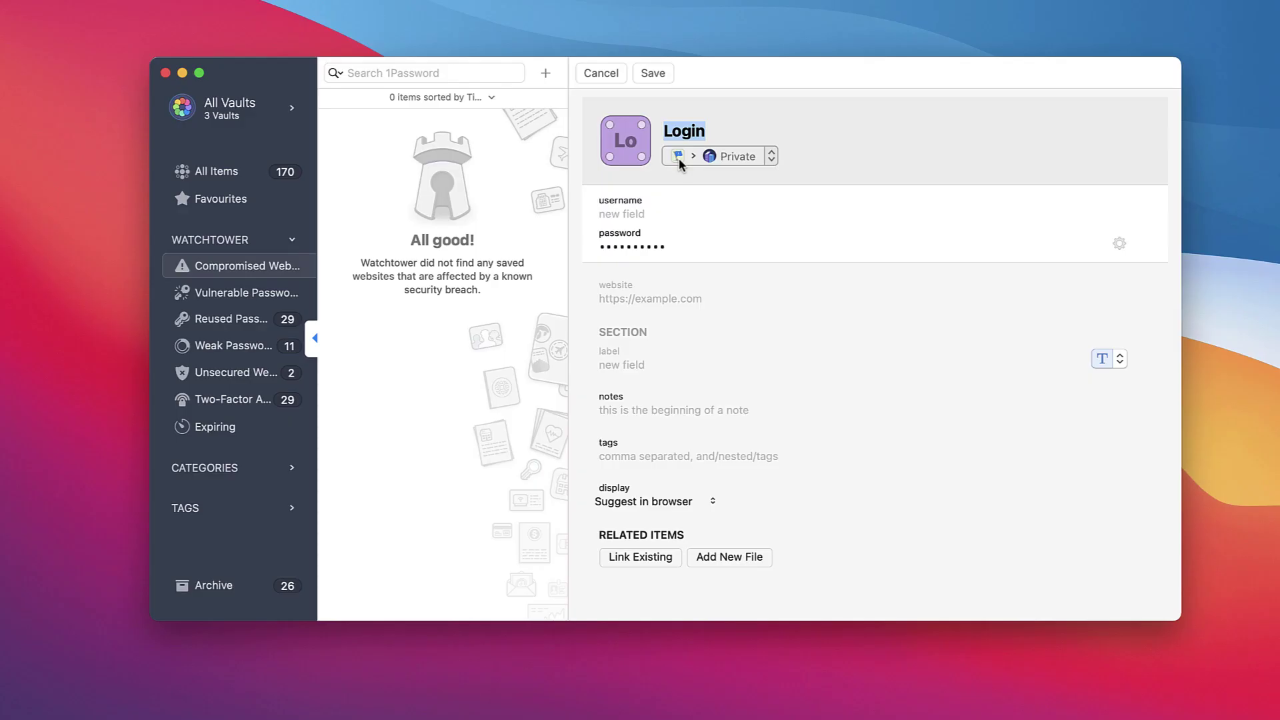
- Title the new login 'Test', enter an e-mail address as username, and clear its password field
type("Tri")
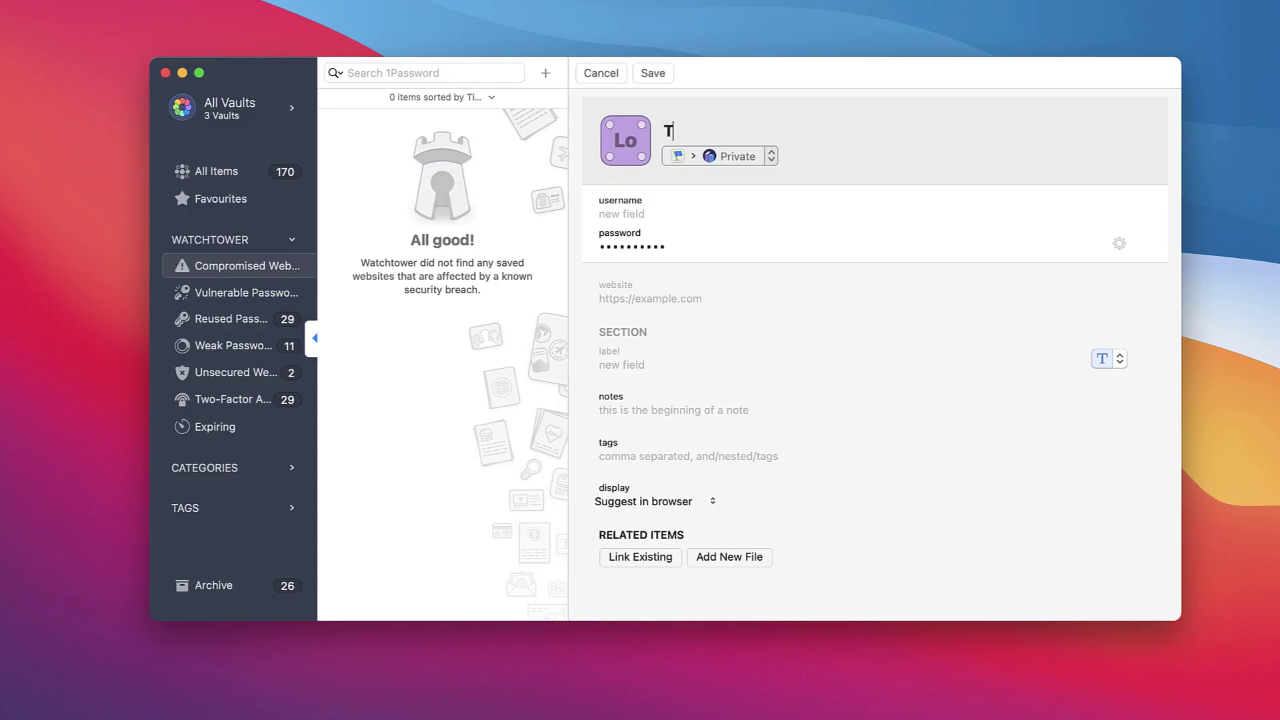
key("BackSpace")
key("BackSpace")
type("est")
key("Tab")
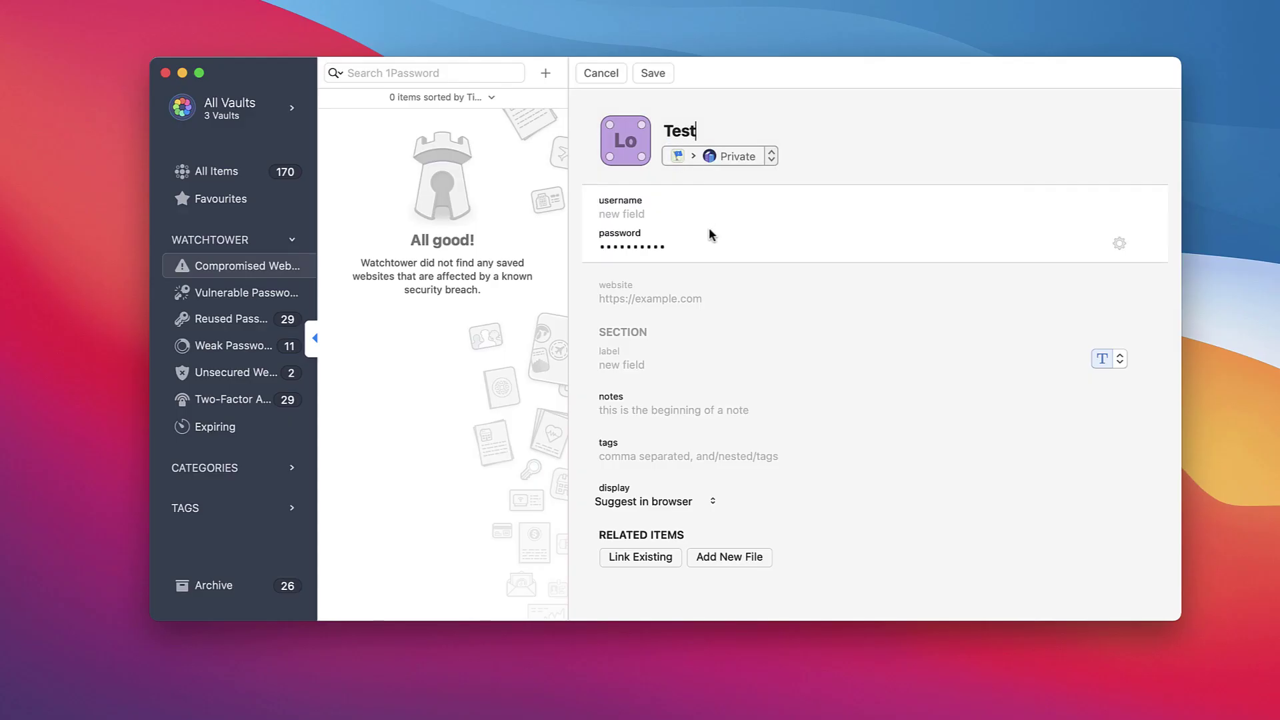
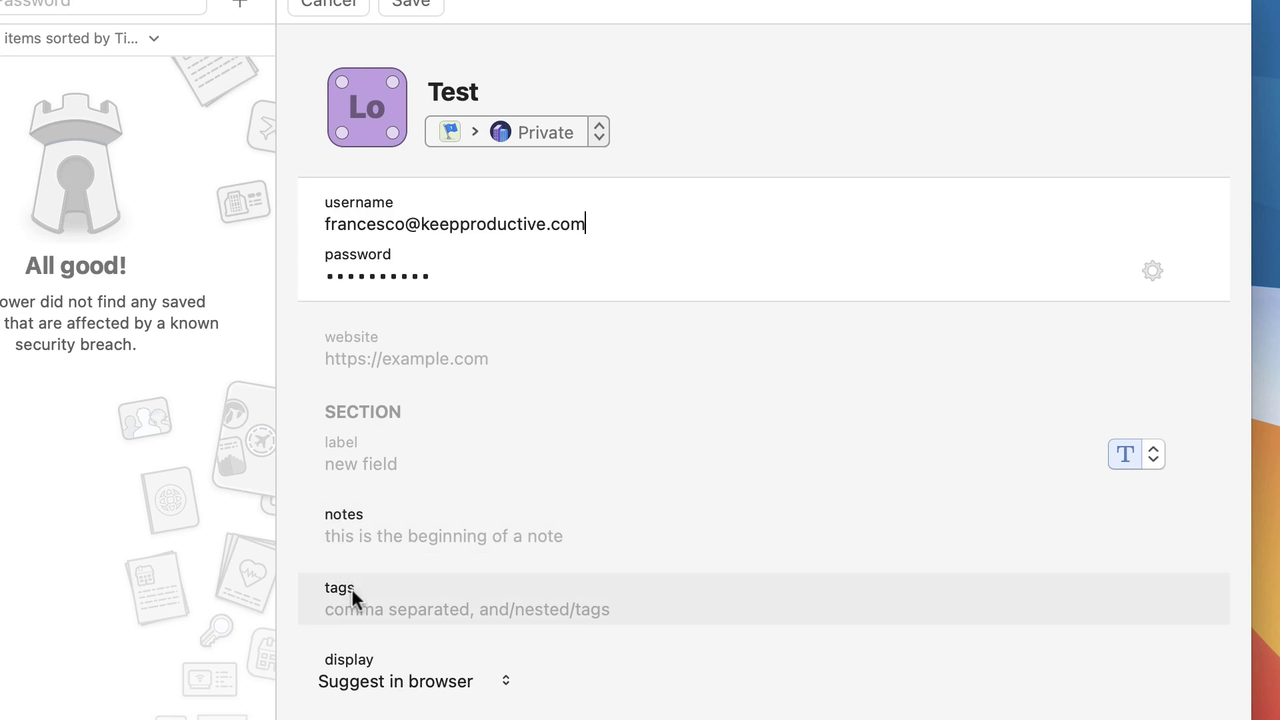
left_click(420, 271)
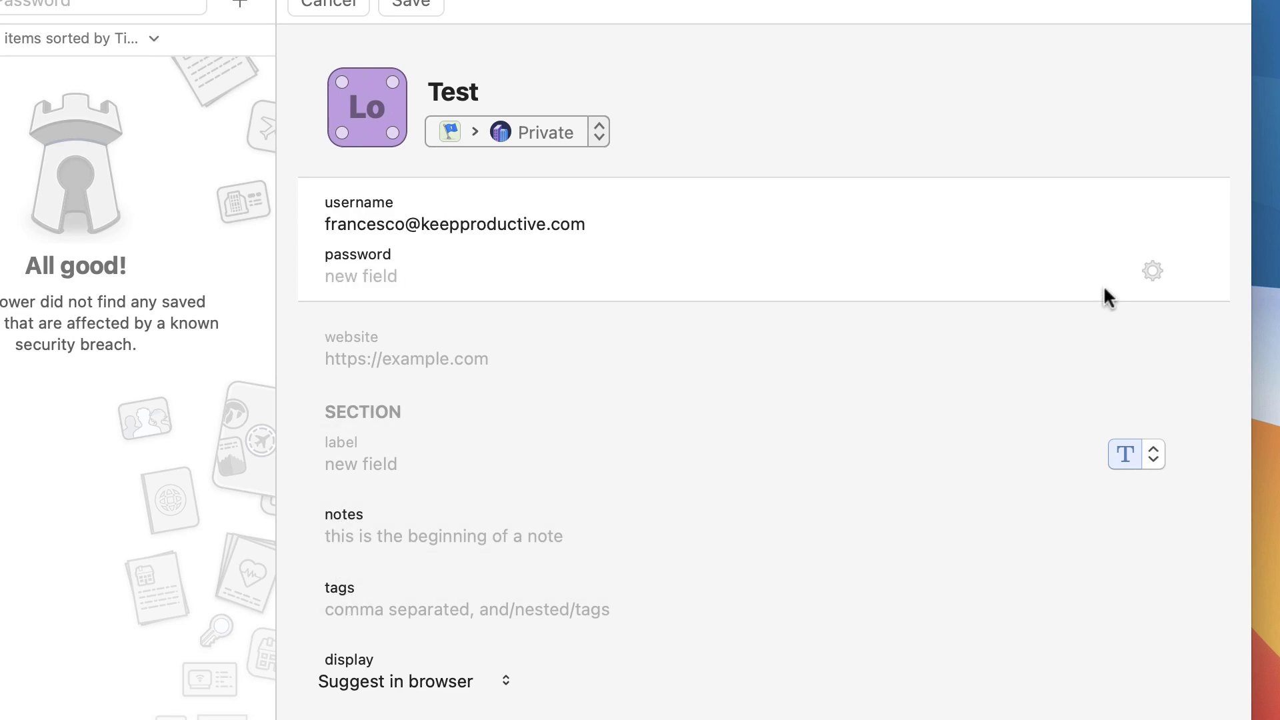
- Open the password generator, lengthen it to 29 characters, and try the Memorable Password and PIN Code types
left_click(1152, 271)
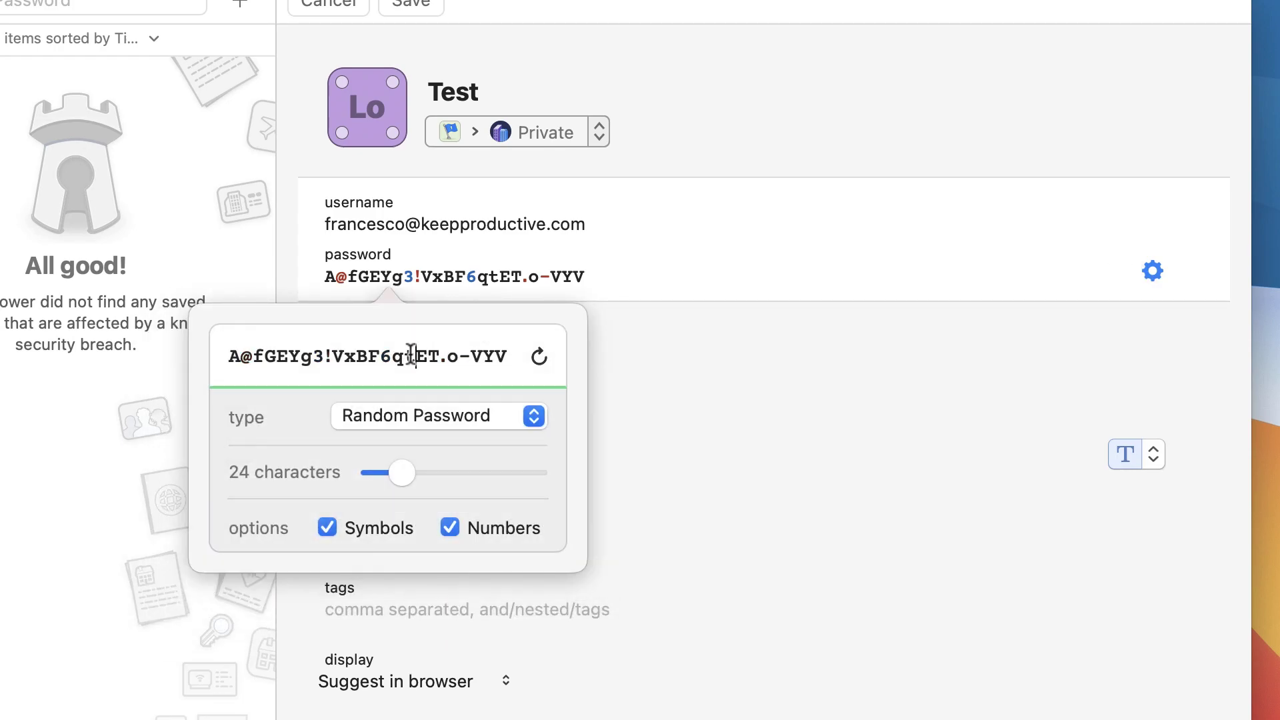
triple_click(410, 355)
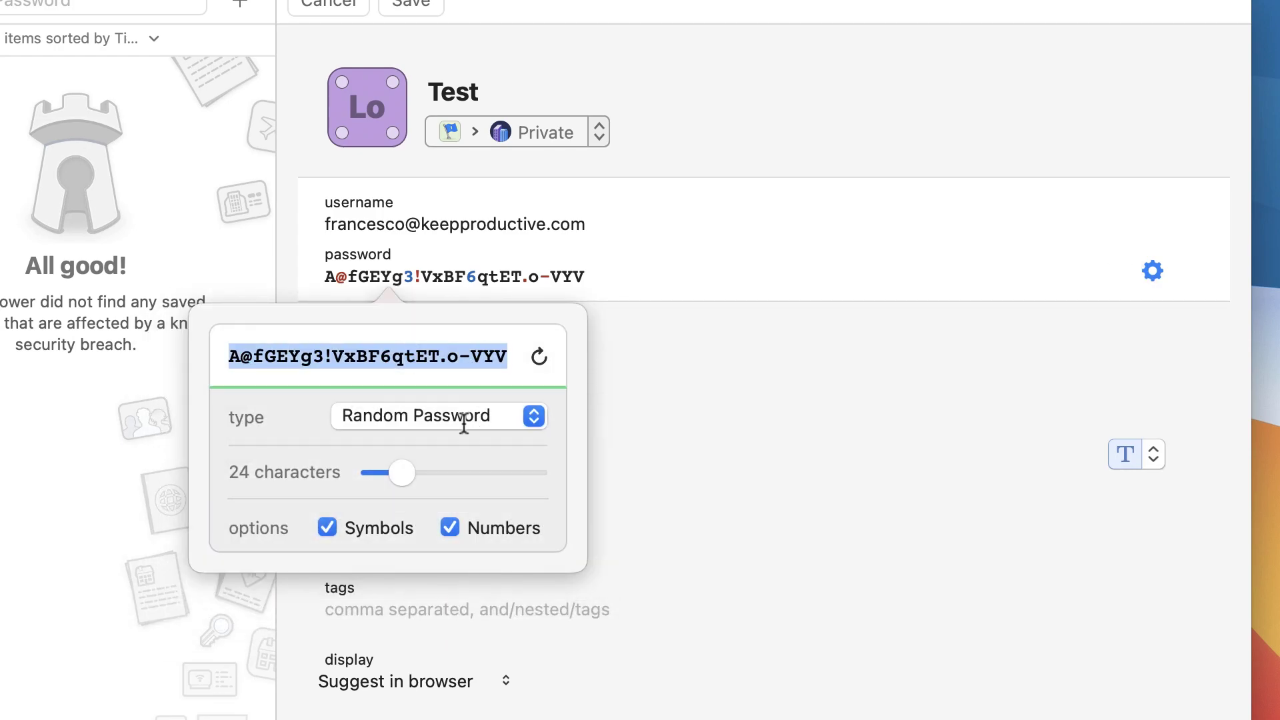
left_click_drag(408, 474, 402, 480)
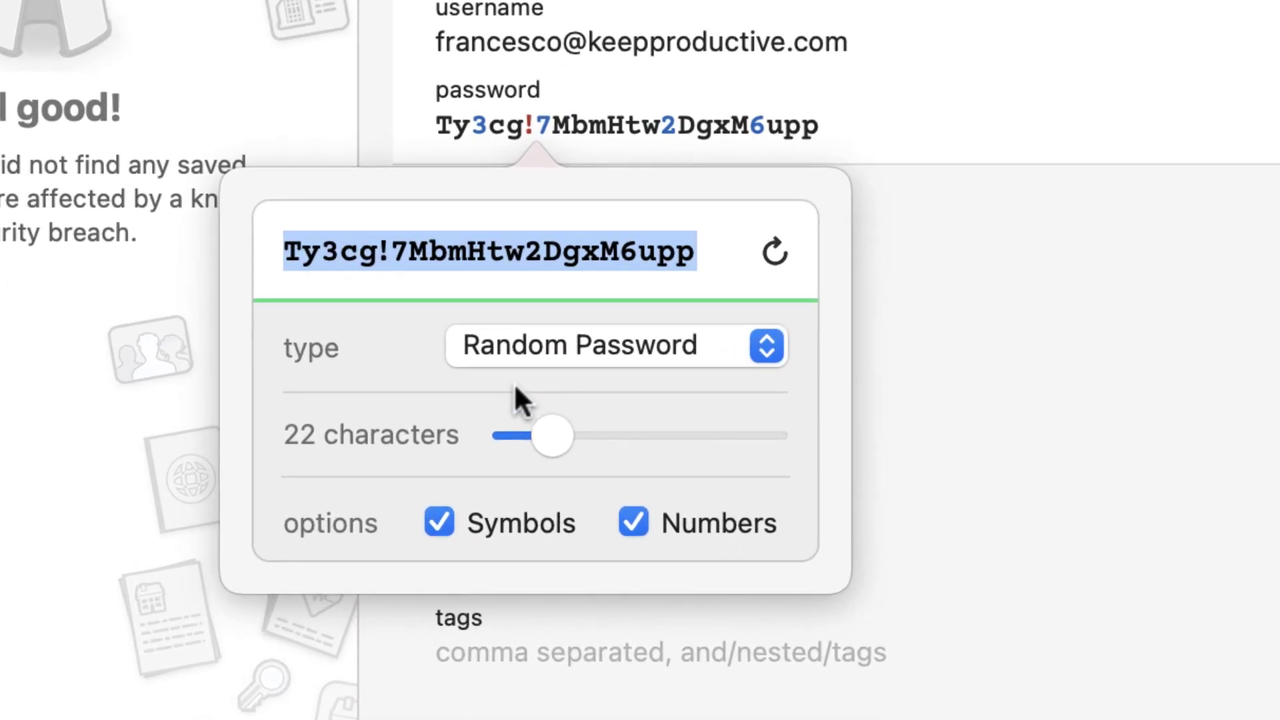
left_click(384, 416)
left_click(648, 362)
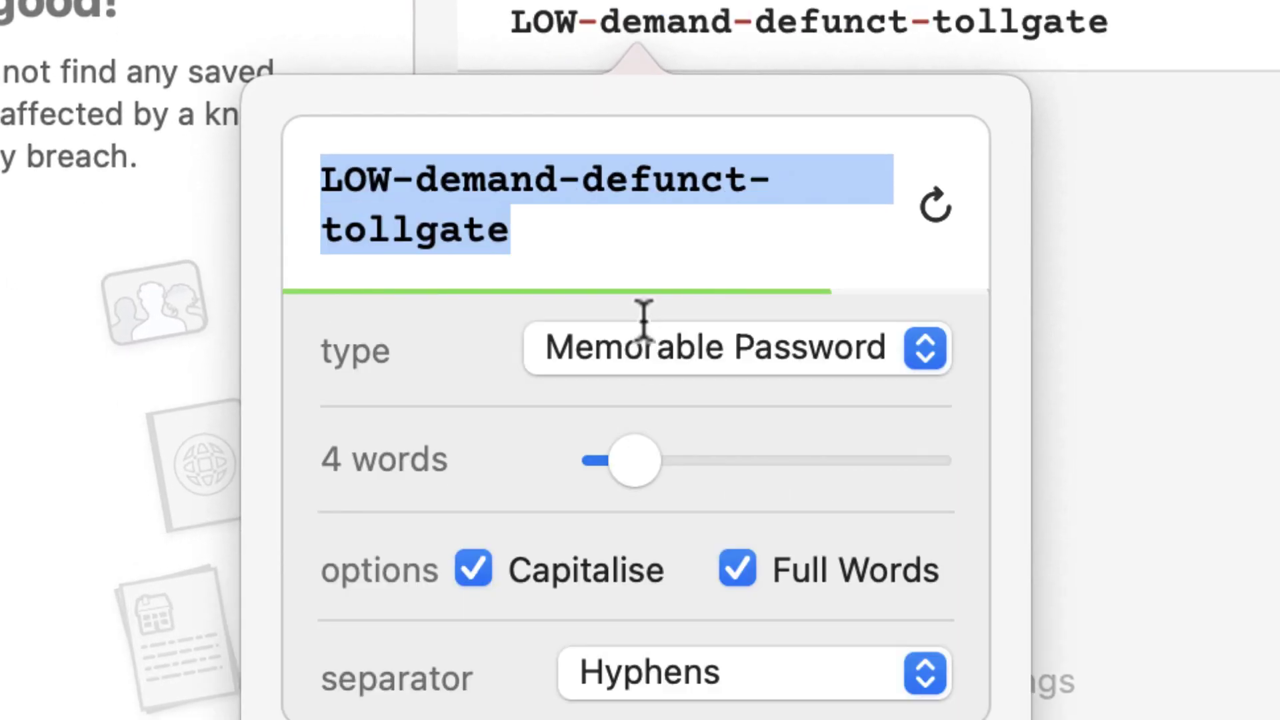
left_click(658, 363)
left_click(660, 400)
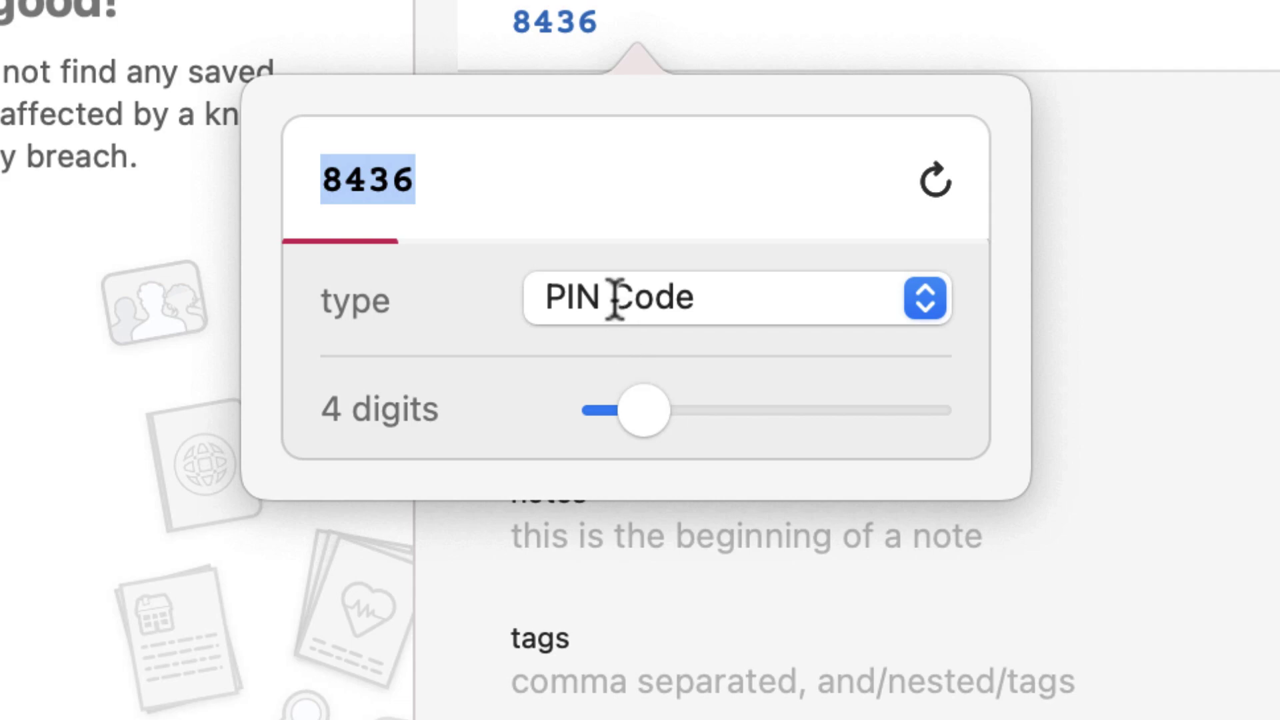
left_click(614, 300)
- Use a 16-character Random Password with symbols and numbers, regenerate it three times, and keep it
left_click(614, 200)
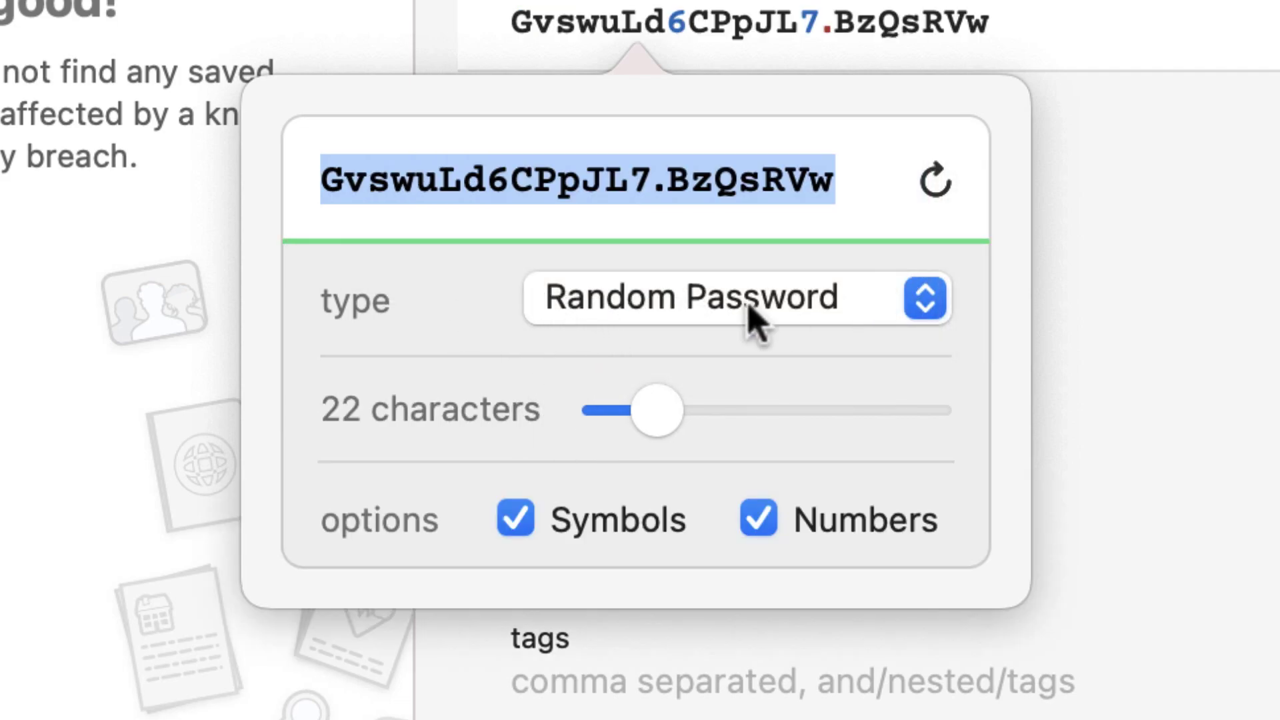
left_click_drag(658, 413, 510, 405)
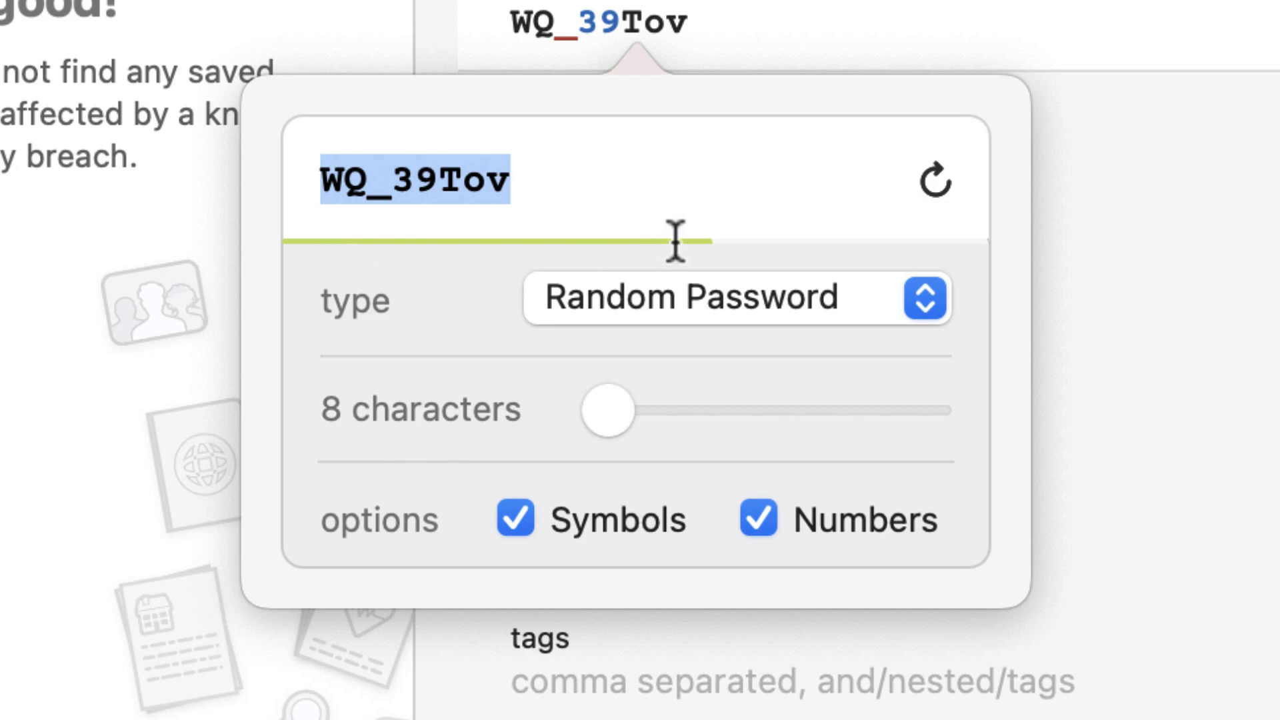
left_click_drag(612, 402, 640, 408)
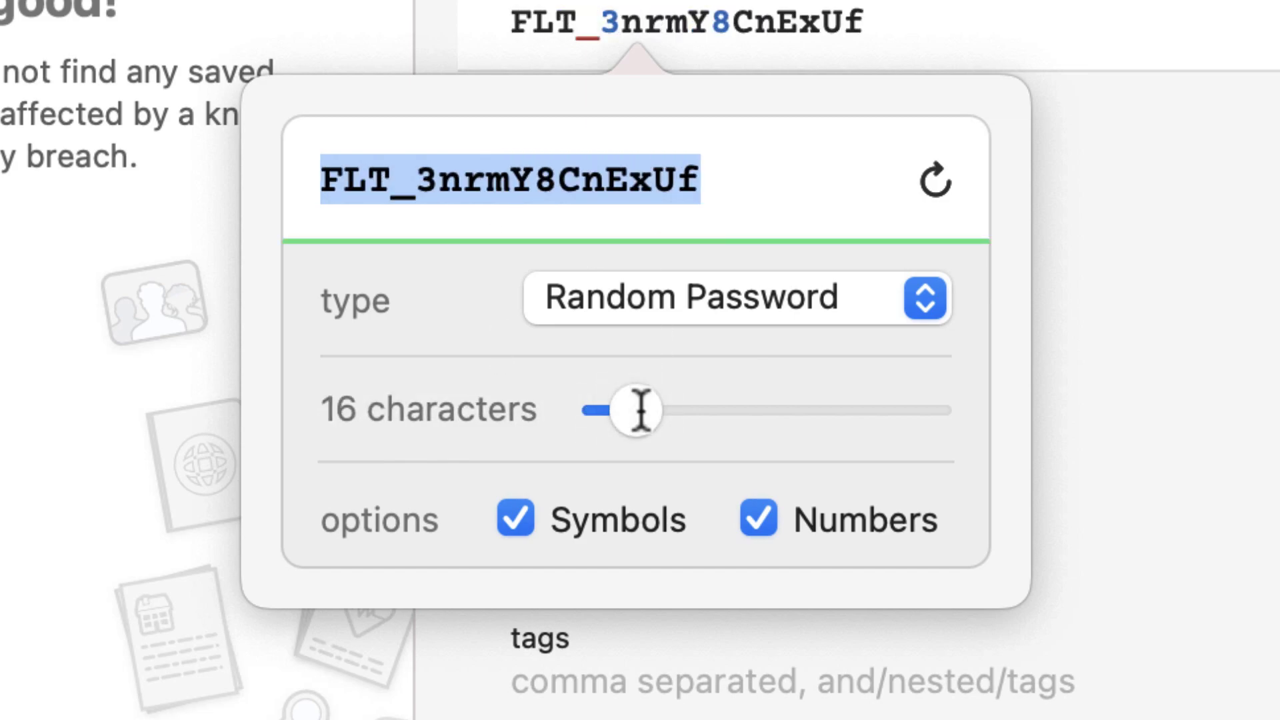
left_click(518, 527)
left_click(518, 523)
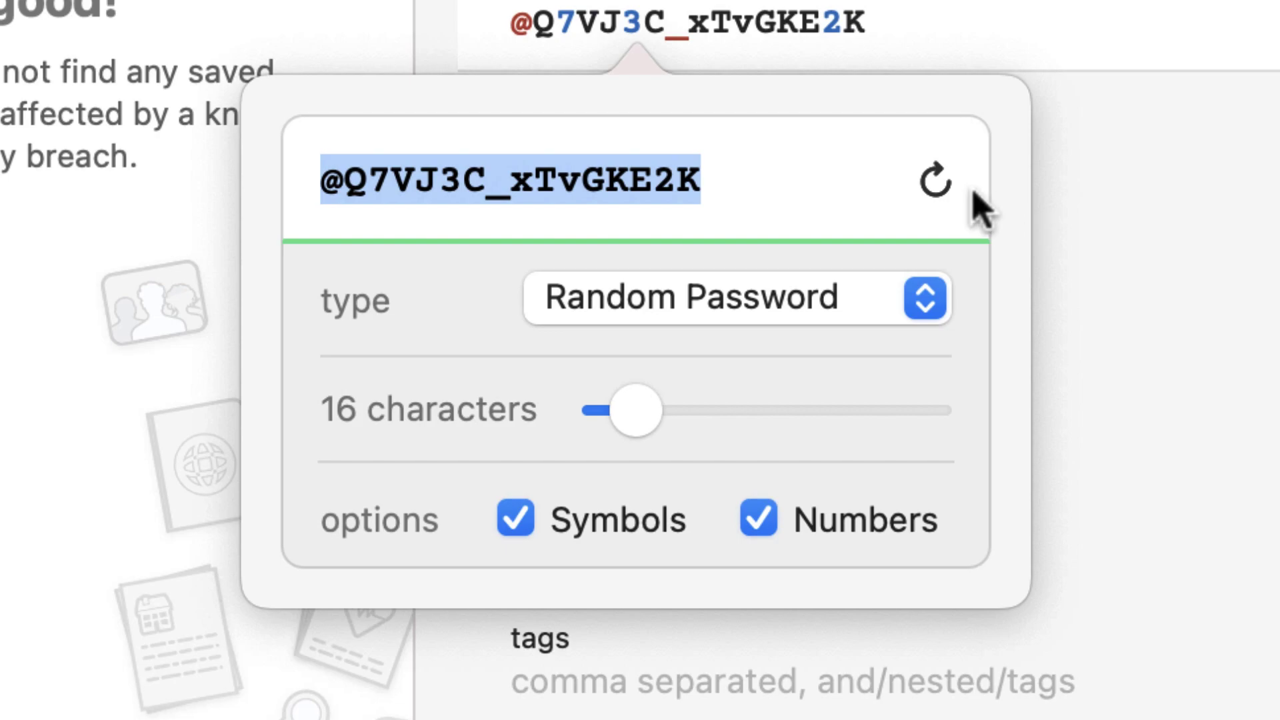
left_click(936, 184)
left_click(936, 184)
left_click(936, 184)
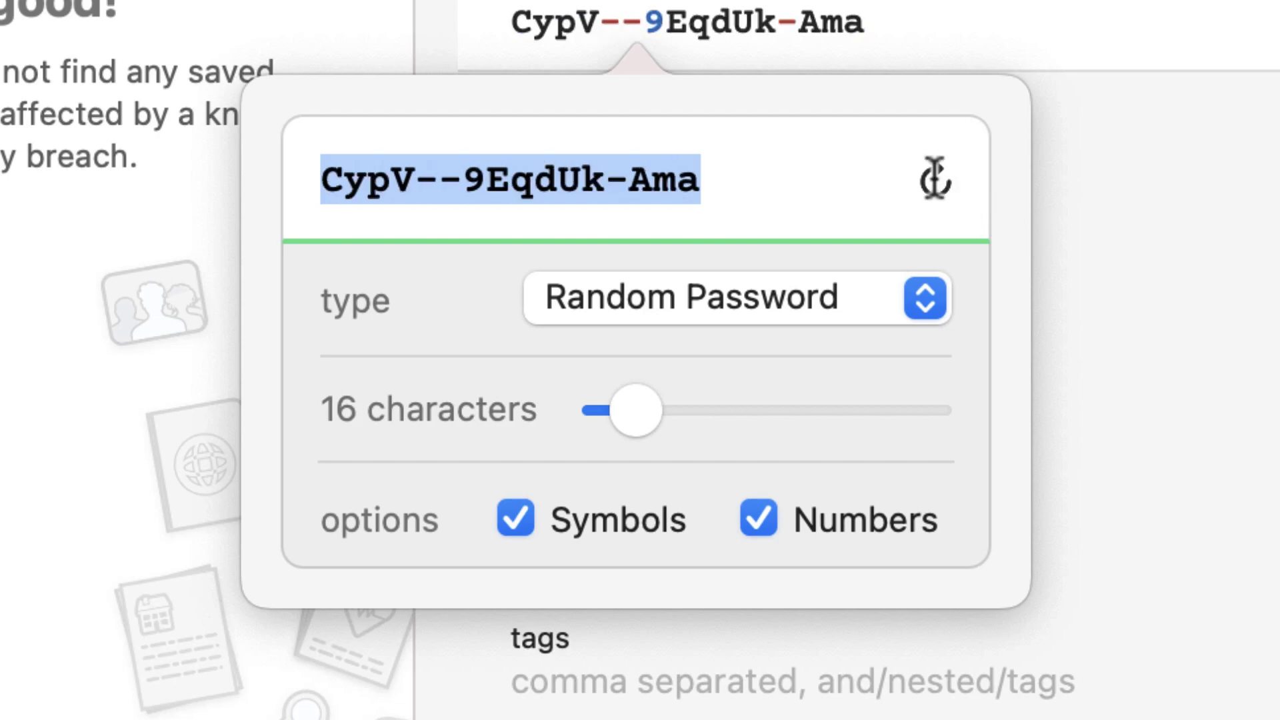
left_click(1103, 129)
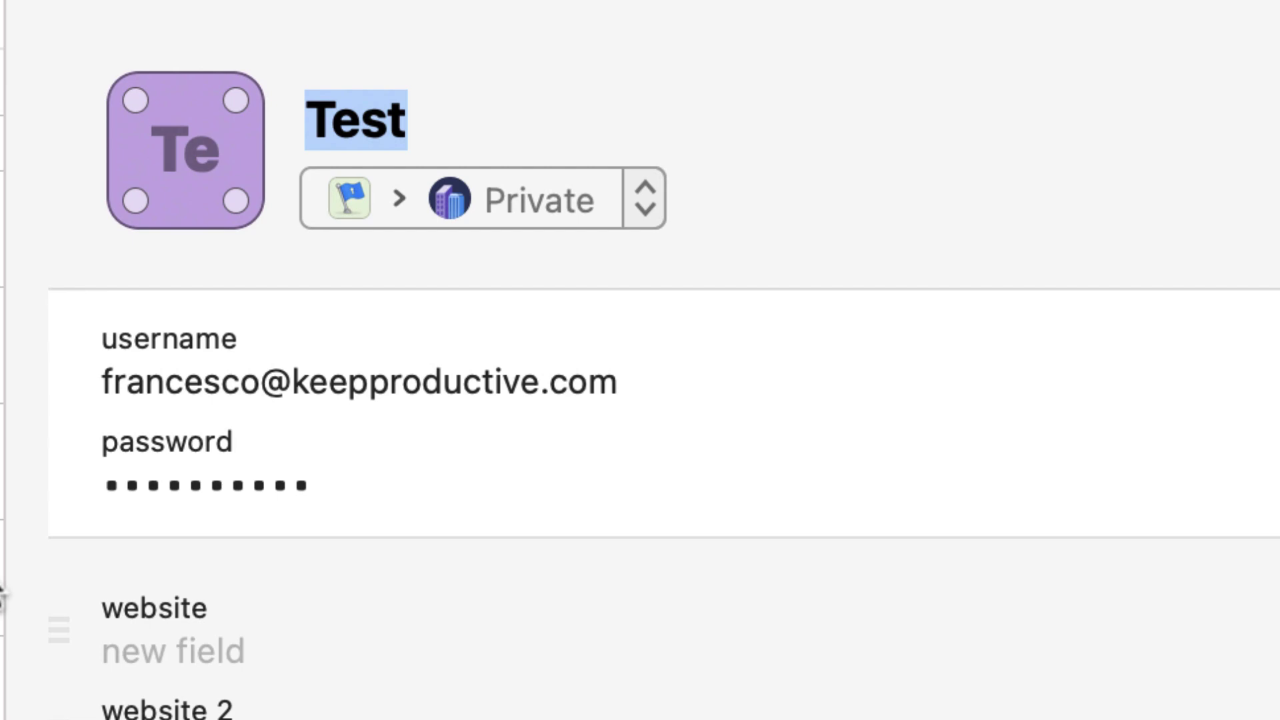
- Bring up the new-item type chooser with Command-N
key("super+n")
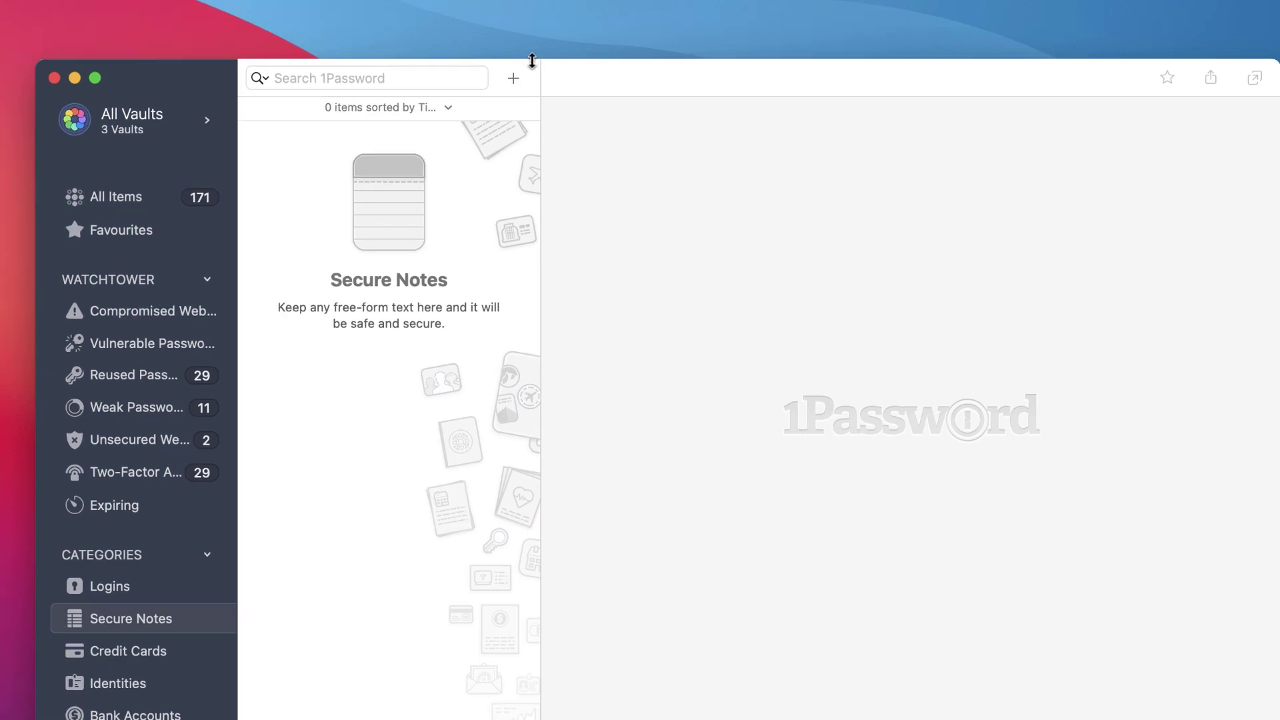
- Start a blank Secure Note, click into its body, then return to All Items with 171 entries
left_click(513, 78)
left_click(579, 217)
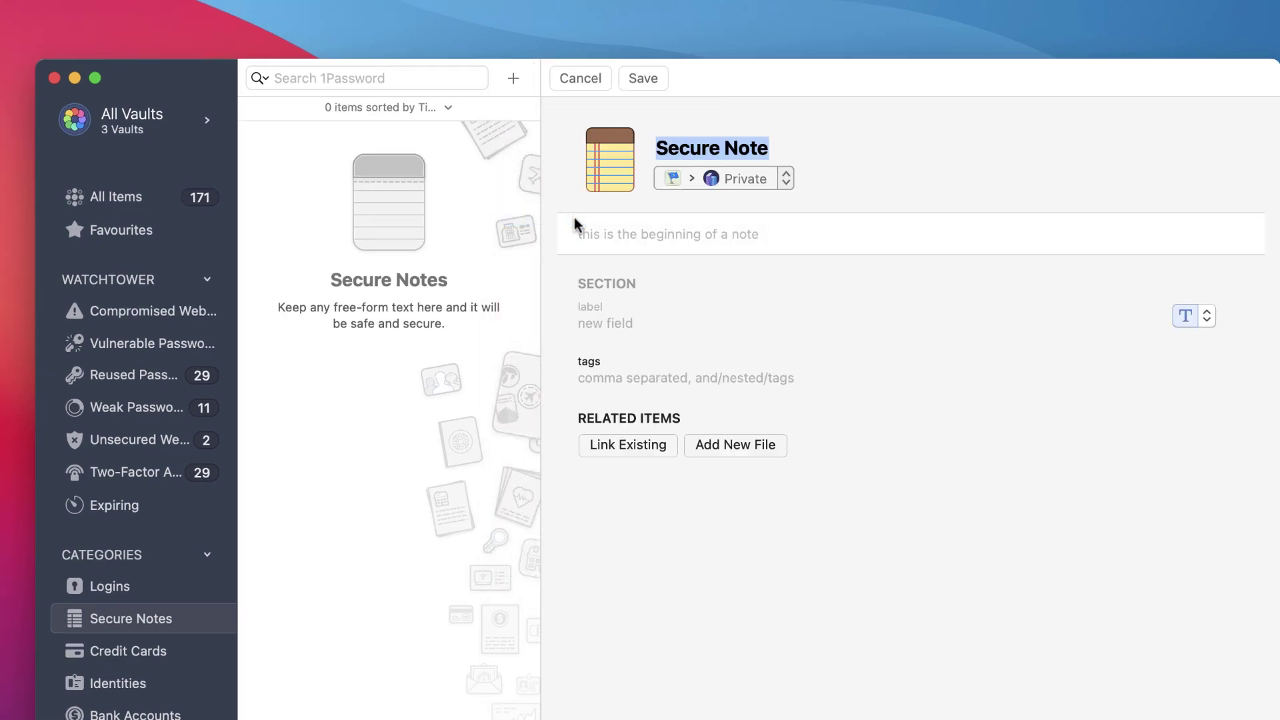
left_click(721, 237)
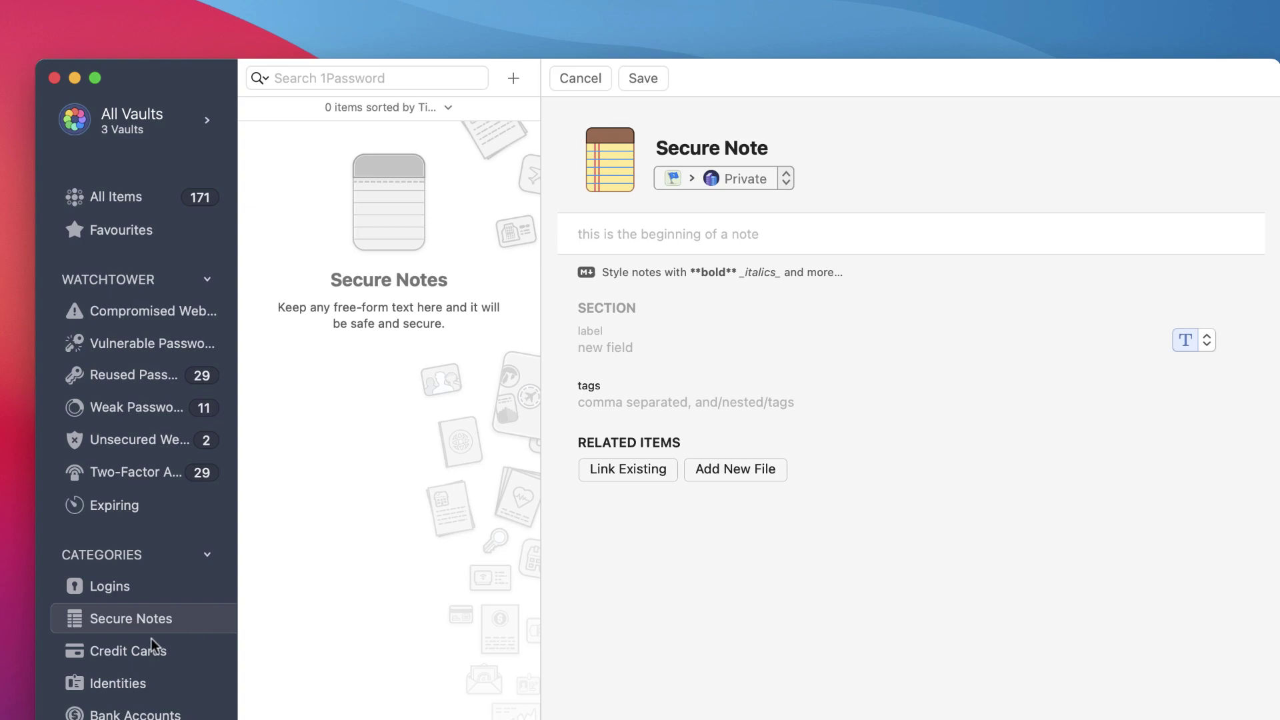
scroll(133, 650, "down", 1)
scroll(130, 467, "up", 1)
left_click(116, 197)
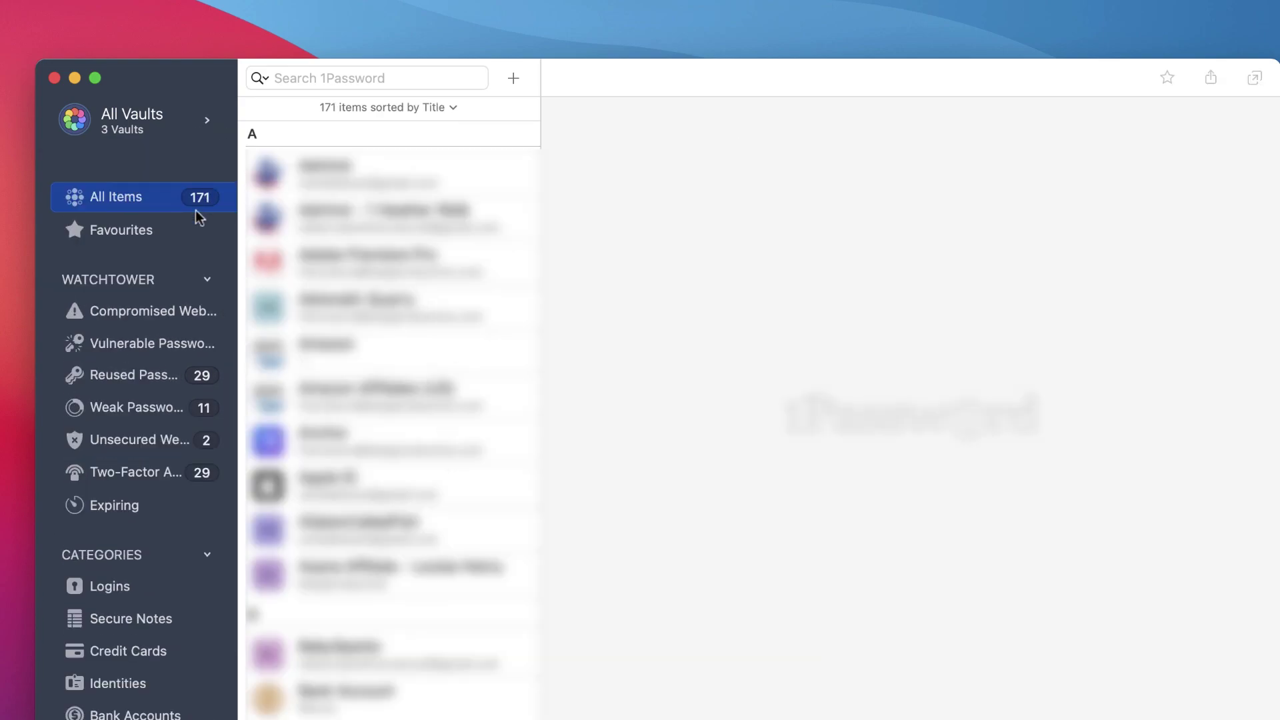
- Collapse Watchtower, relaunch 1Password via Spotlight, copy the first item's password, and list the vaults
left_click(208, 280)
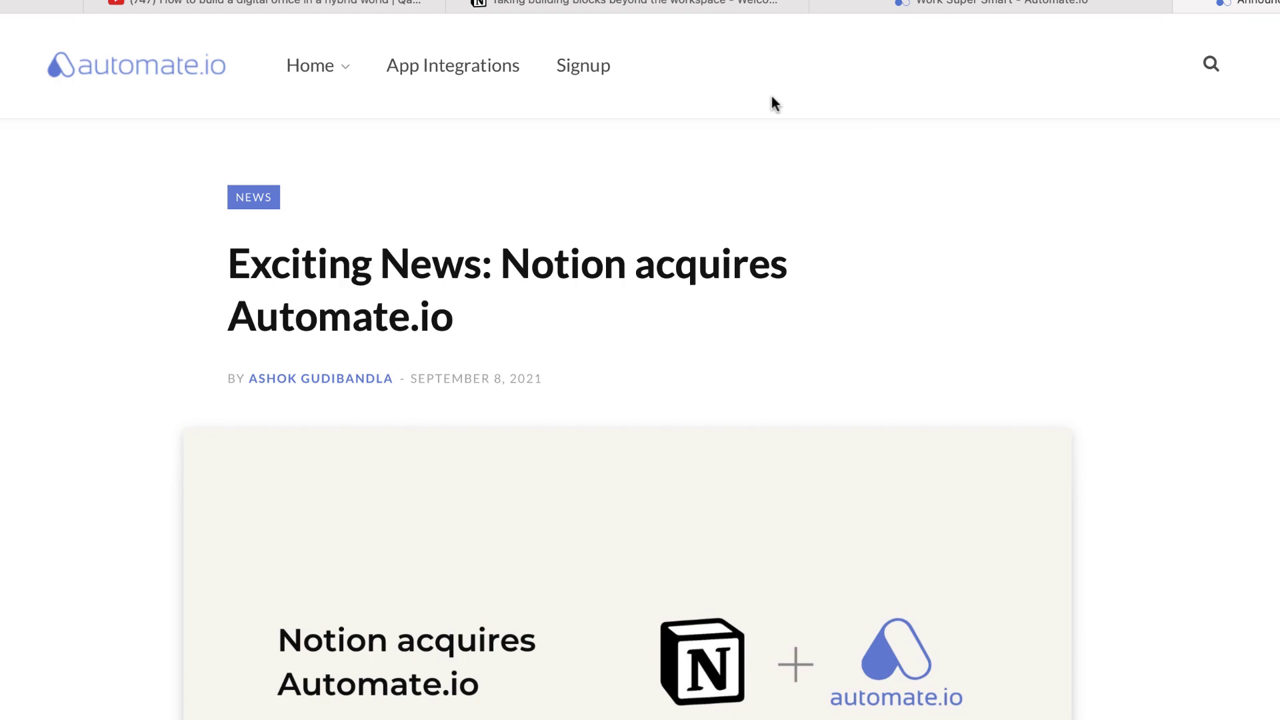
key("super+space")
type("1pass")
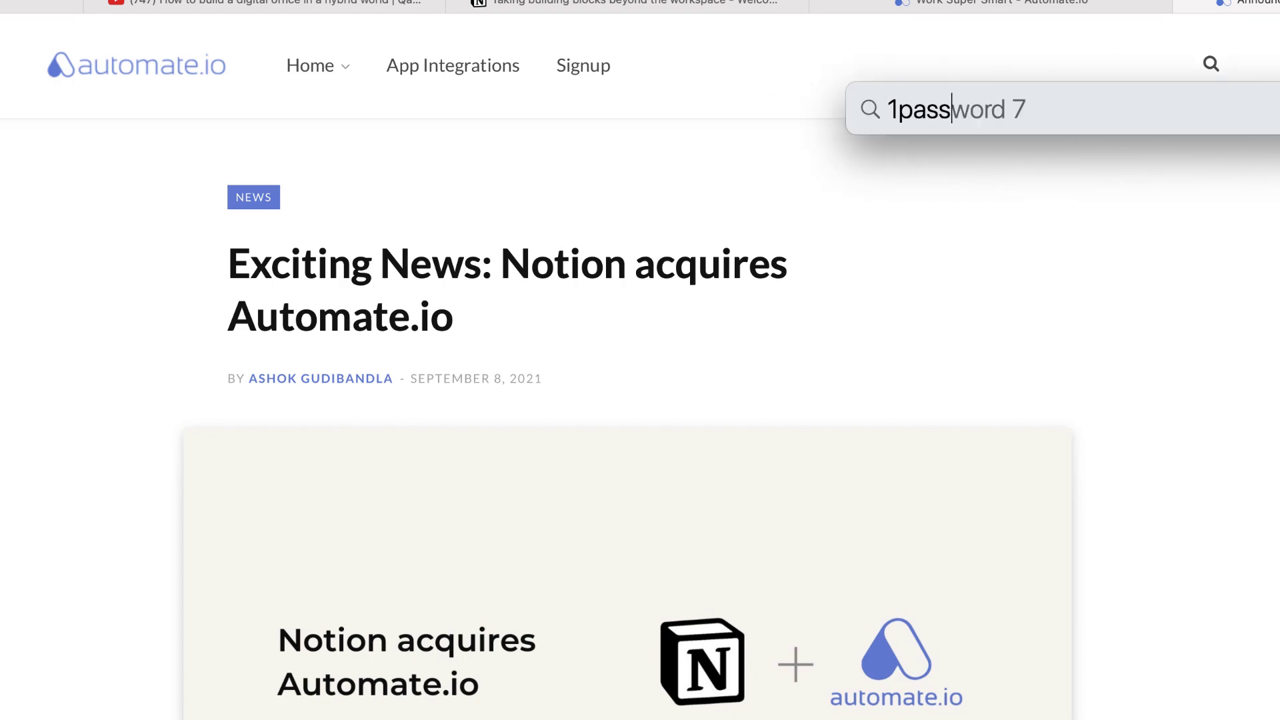
key("Return")
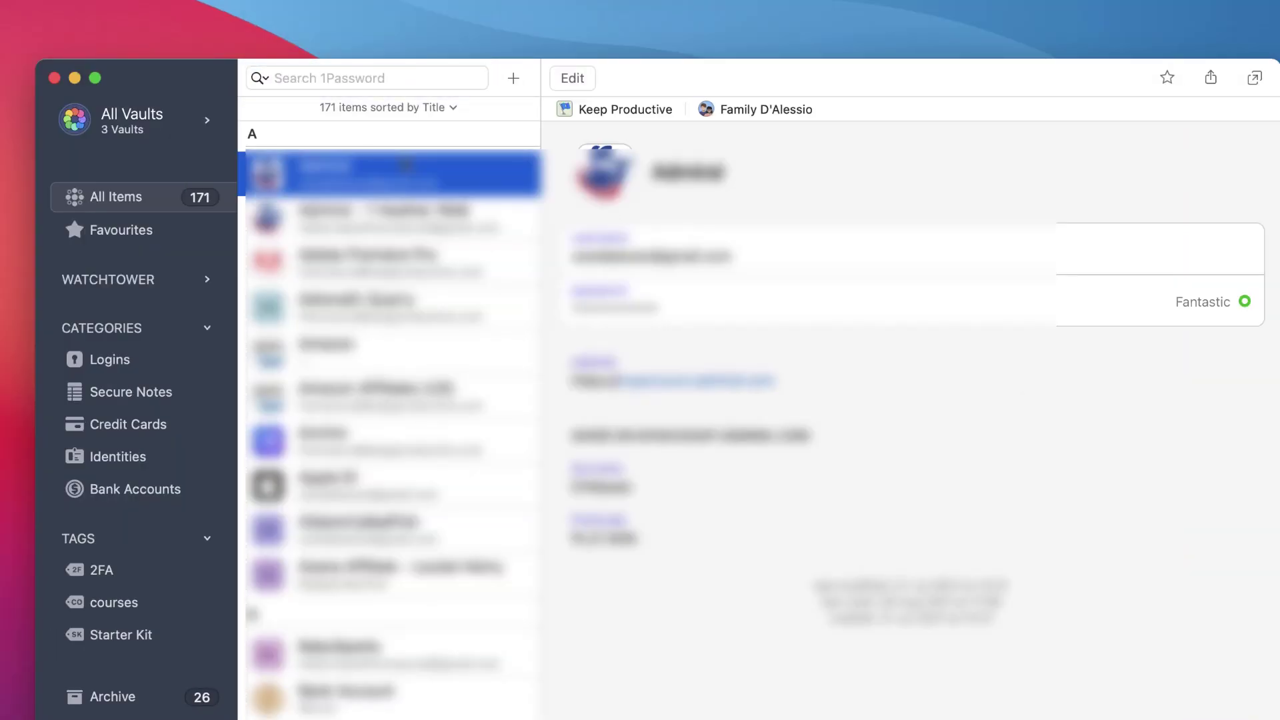
left_click(1190, 303)
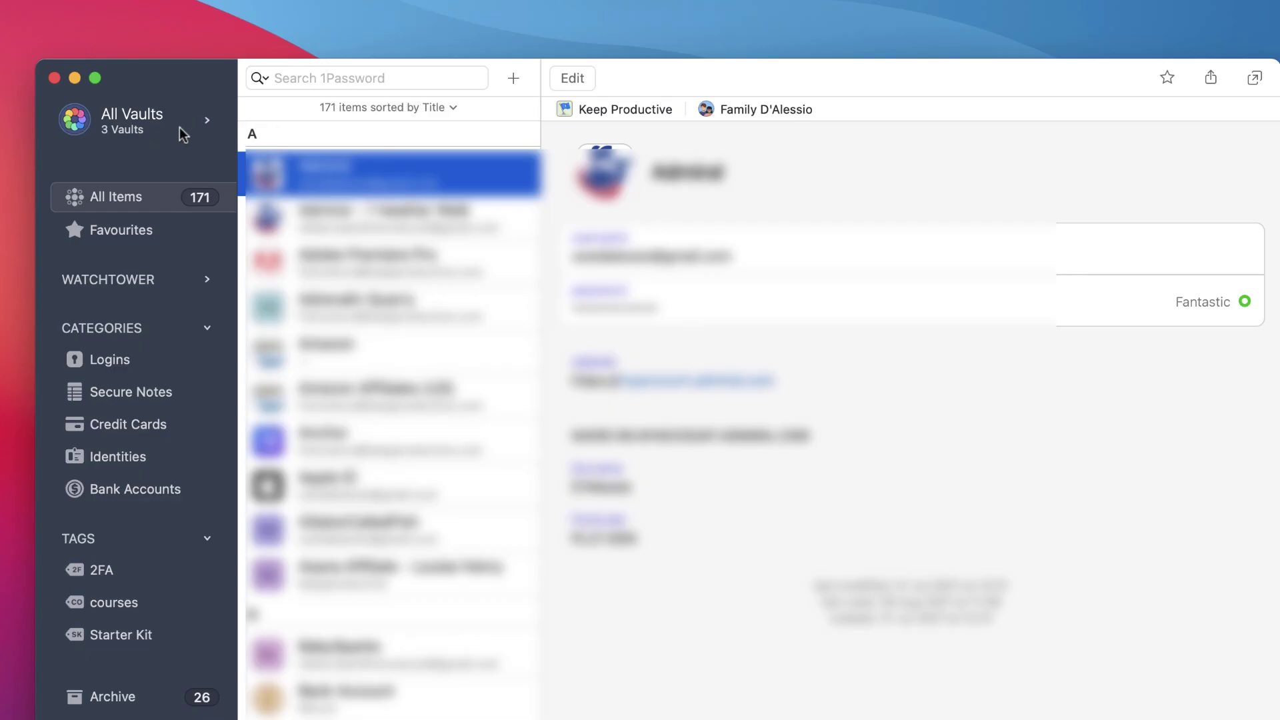
left_click(177, 130)
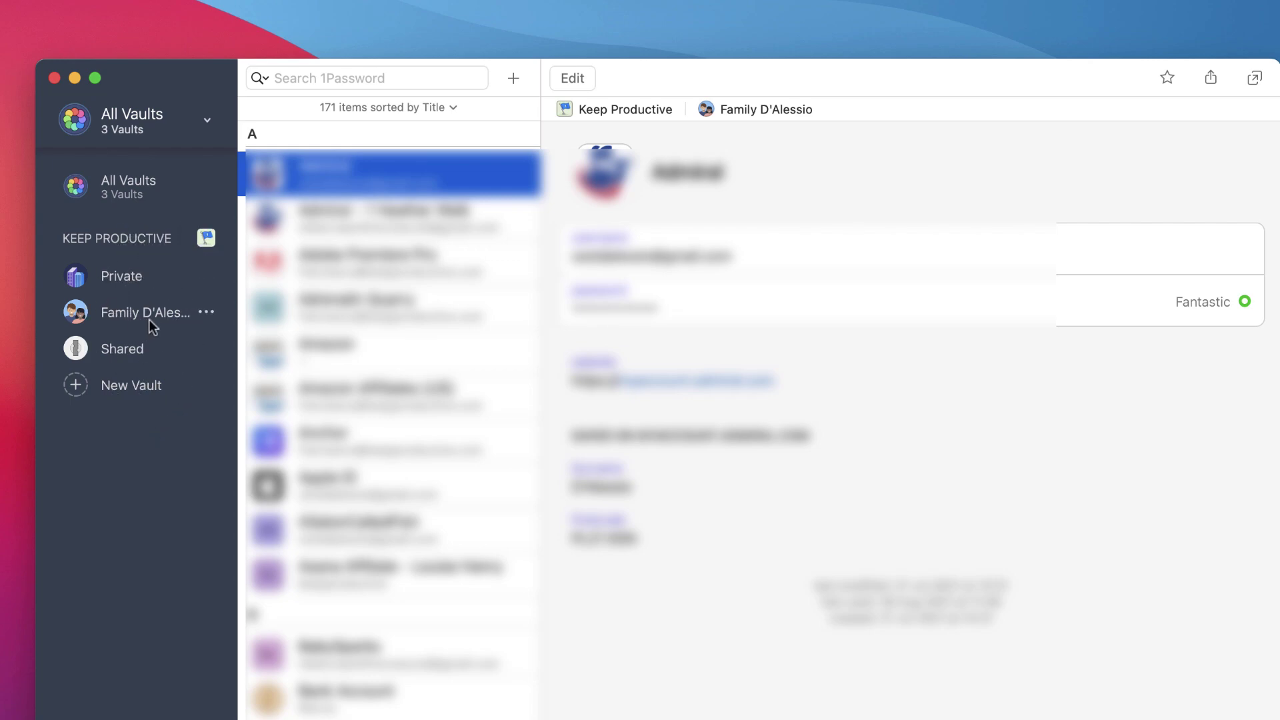
- Begin creating a new vault, then cancel the dialog without making one
left_click(134, 386)
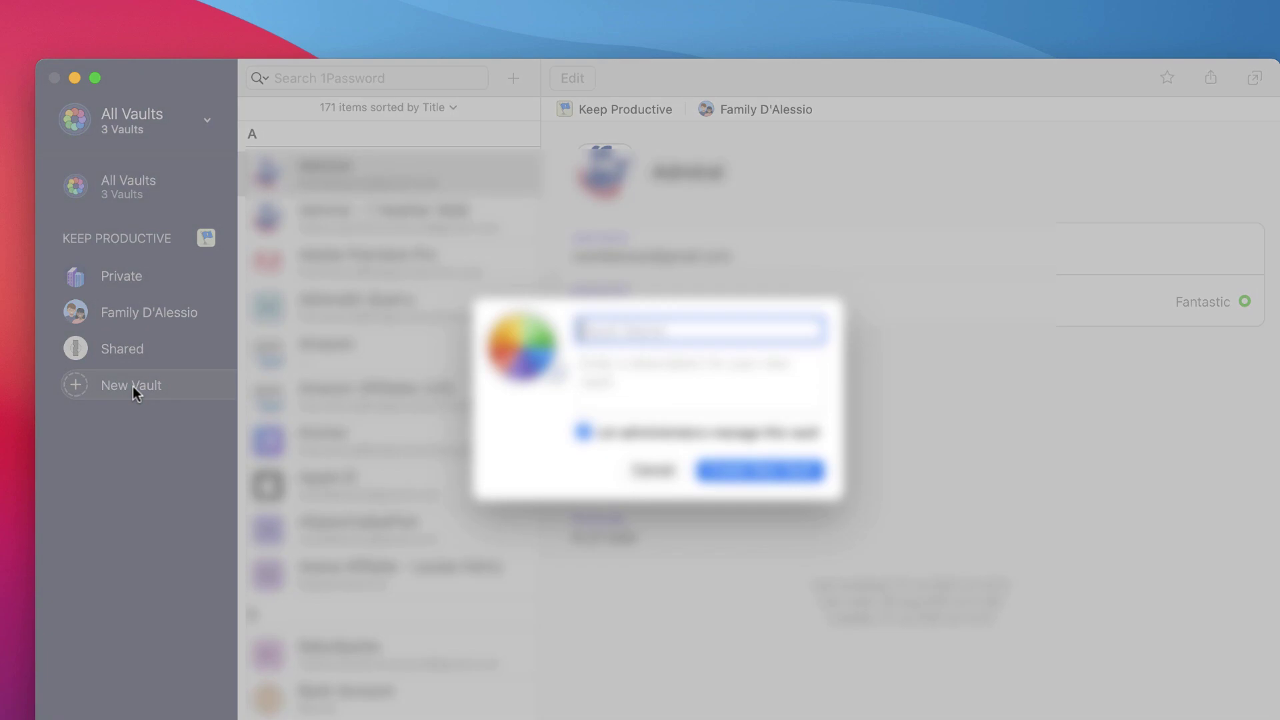
left_click(657, 467)
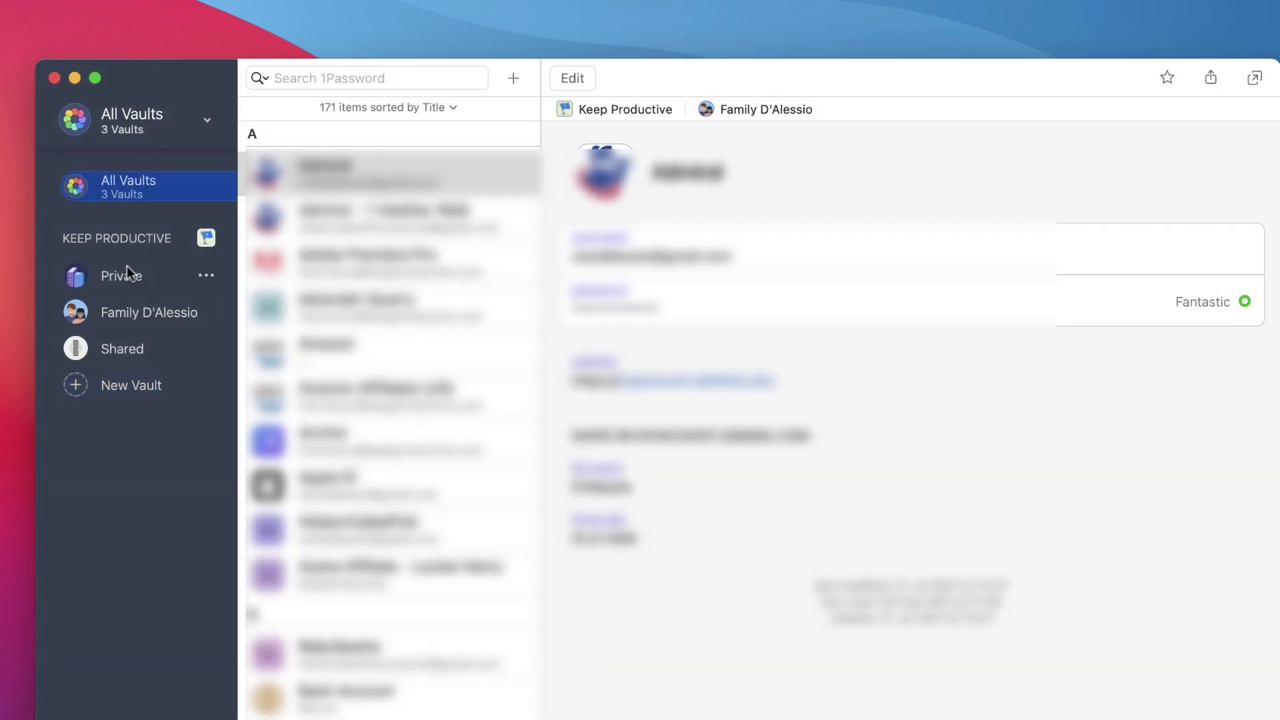